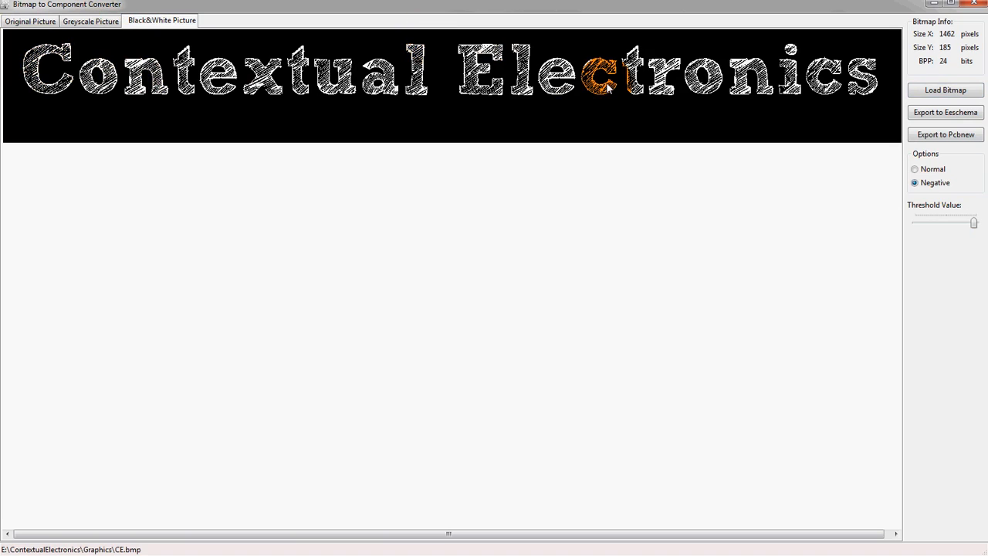
- Set the threshold slider near its maximum and export the image as a Pcbnew footprint file named CE in the Graphics folder
{"action": "mouse_move", "coordinate": [971, 223]}
{"action": "left_mouse_down"}
{"action": "mouse_move", "coordinate": [907, 224]}
{"action": "mouse_move", "coordinate": [961, 226]}
{"action": "left_mouse_up"}
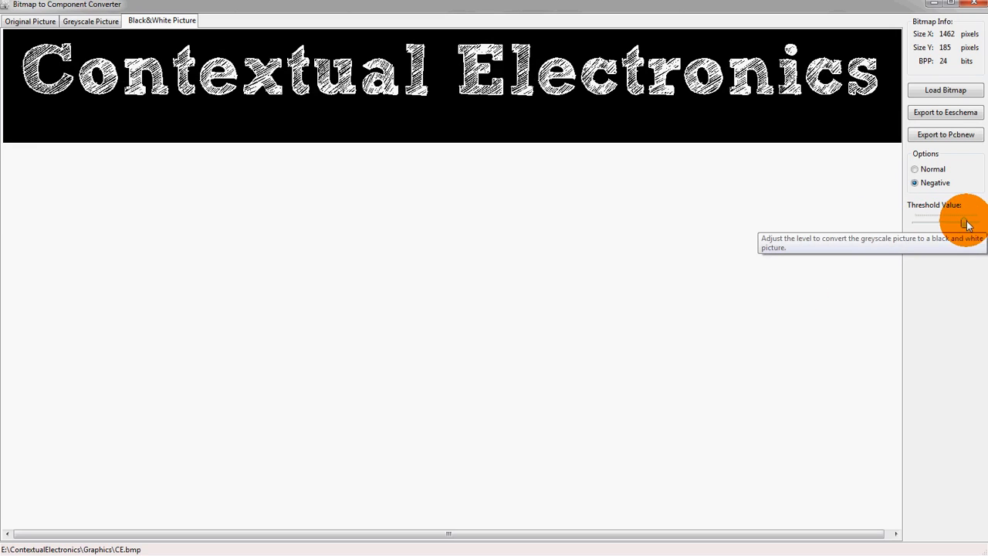
{"action": "left_click_drag", "start_coordinate": [965, 224], "coordinate": [973, 225]}
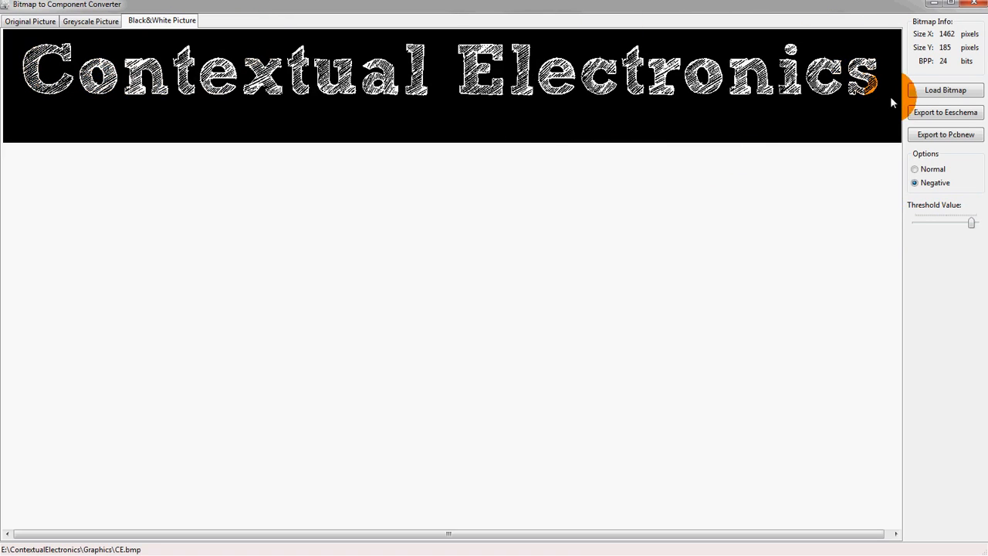
{"action": "left_click", "coordinate": [921, 138]}
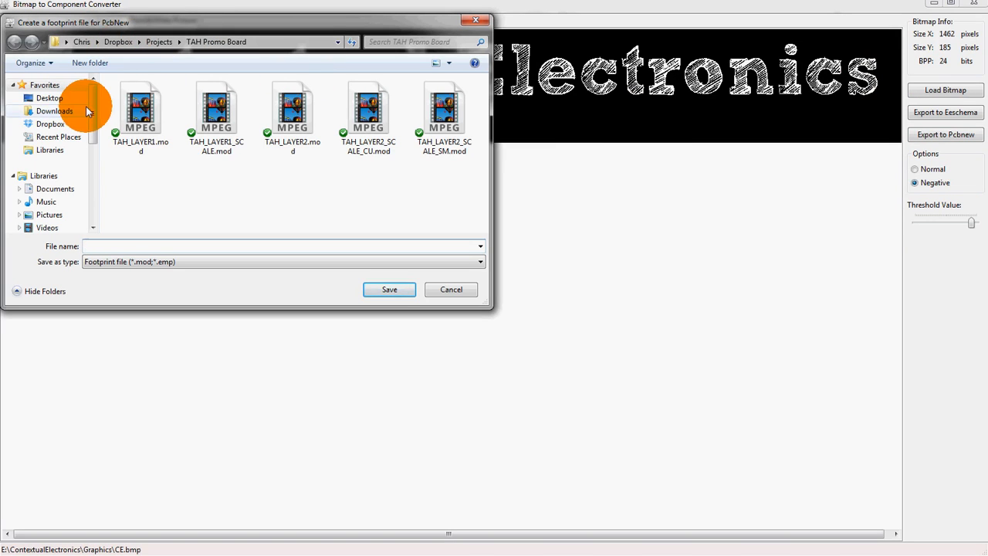
{"action": "left_click_drag", "start_coordinate": [90, 115], "coordinate": [90, 187]}
{"action": "key", "text": "Return"}
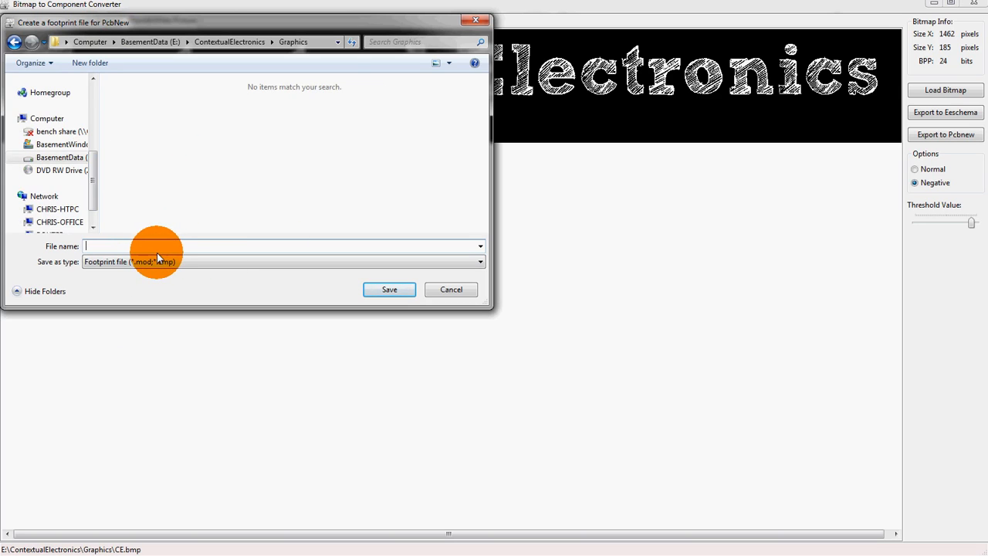
{"action": "type", "text": "CE"}
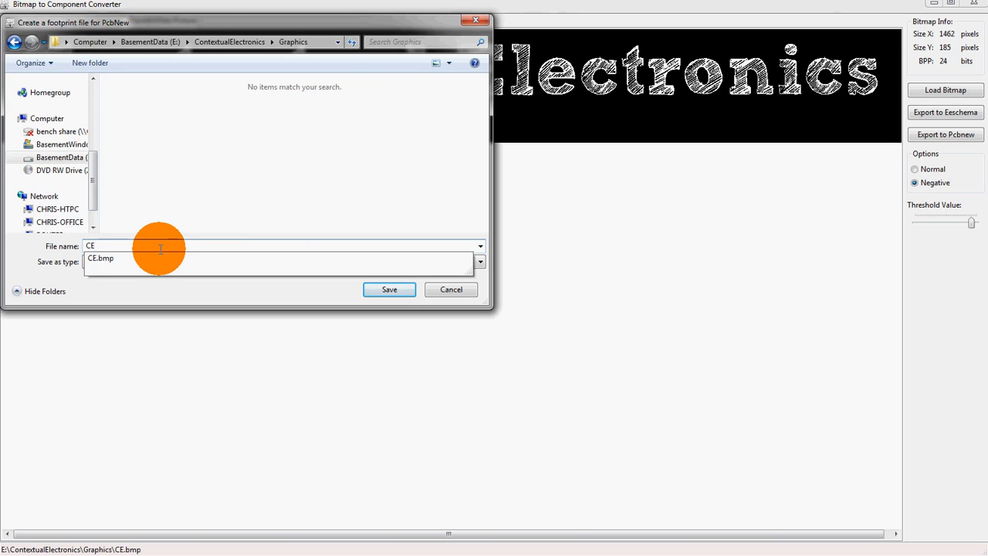
{"action": "key", "text": "Return"}
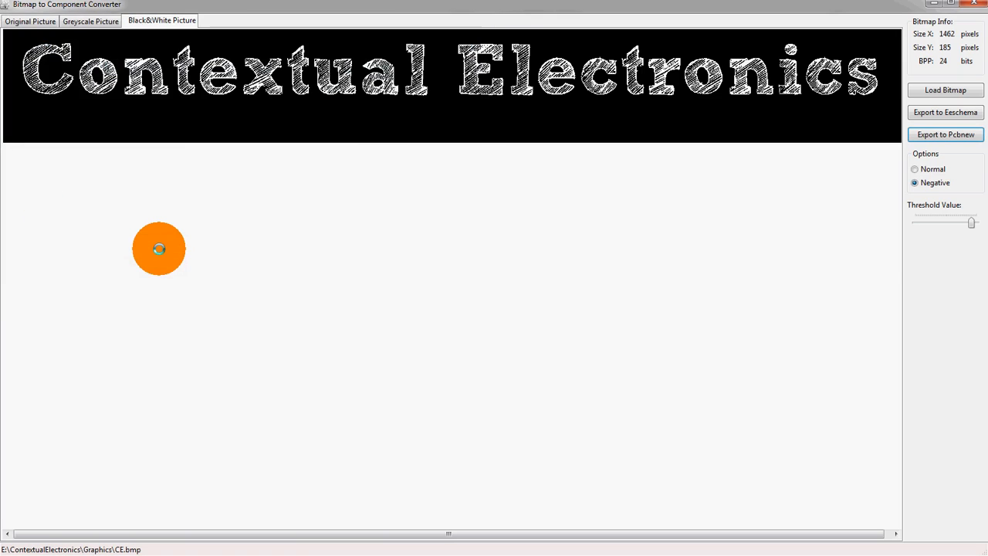
- Close the Bitmap to Component Converter window
{"action": "left_click", "coordinate": [790, 7]}
{"action": "left_click", "coordinate": [977, 4]}
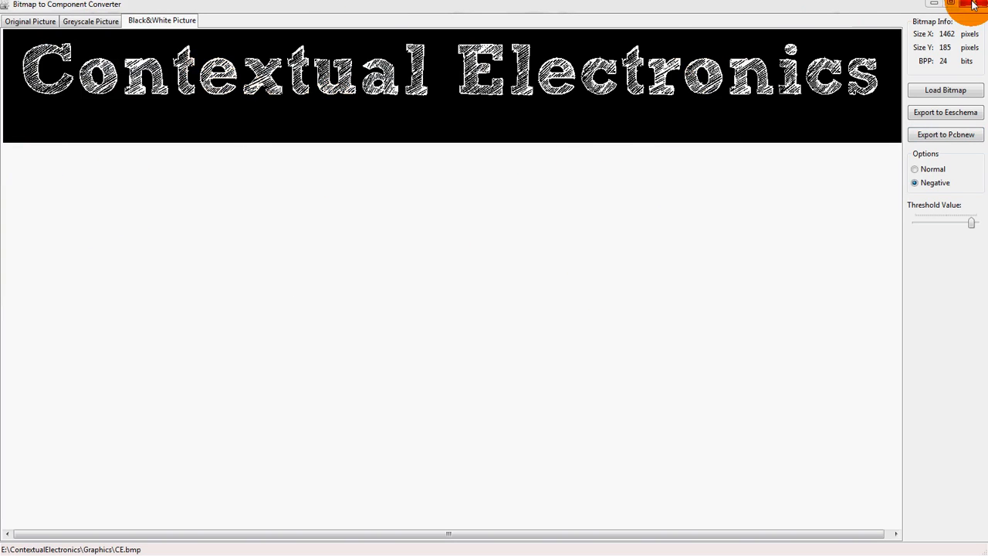
{"action": "left_click", "coordinate": [975, 3]}
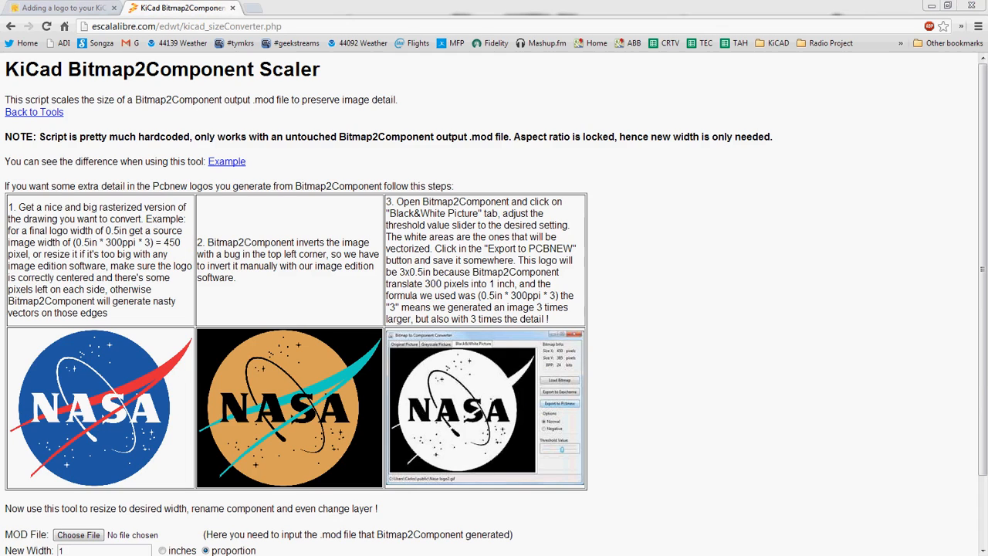
- Open the exported CE.mod file in Notepad and scroll through its footprint data
{"action": "left_click_drag", "start_coordinate": [987, 78], "coordinate": [463, 36]}
{"action": "left_click_drag", "start_coordinate": [987, 209], "coordinate": [457, 208]}
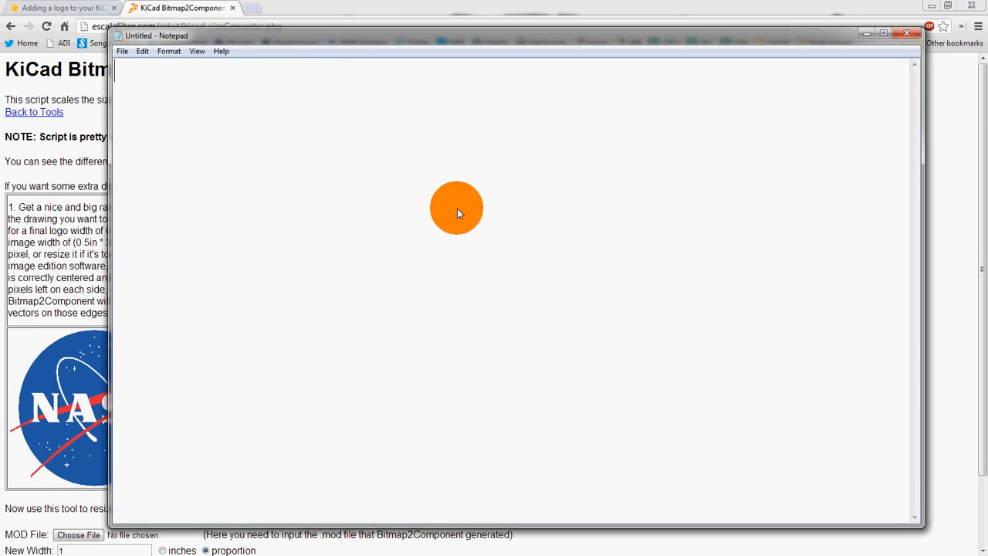
{"action": "scroll", "coordinate": [636, 242], "scroll_direction": "down", "scroll_amount": 18}
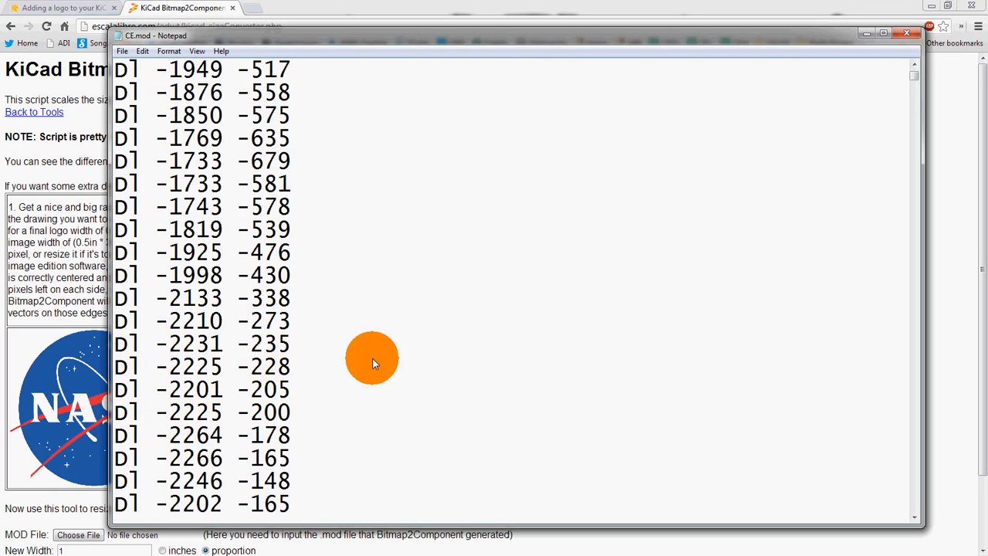
{"action": "scroll", "coordinate": [266, 359], "scroll_direction": "down", "scroll_amount": 20}
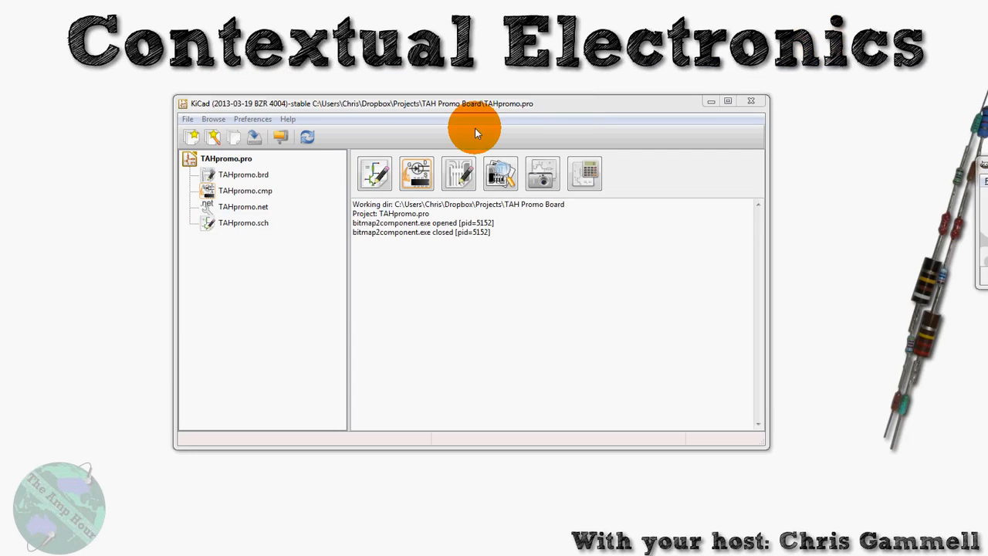
{"action": "left_click", "coordinate": [458, 173]}
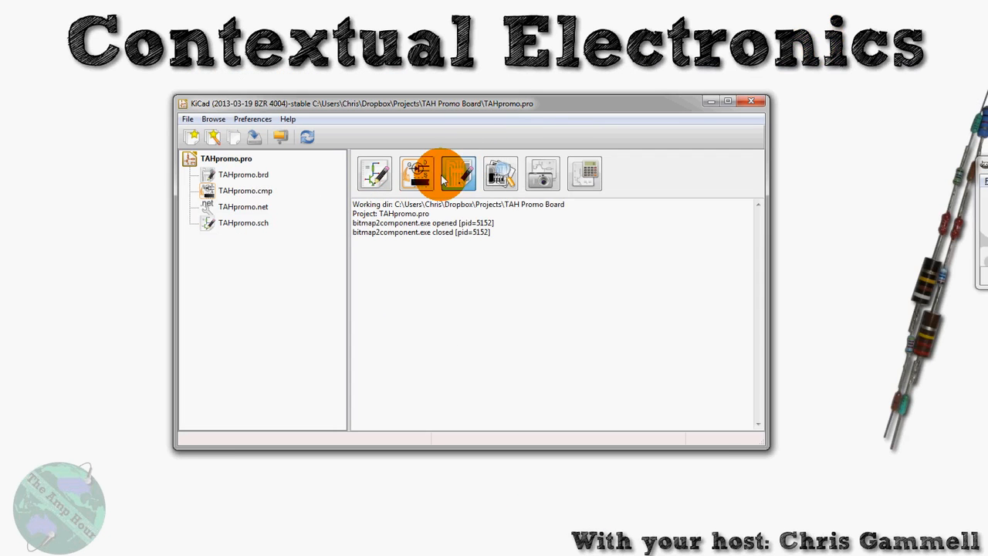
{"action": "left_click", "coordinate": [455, 173]}
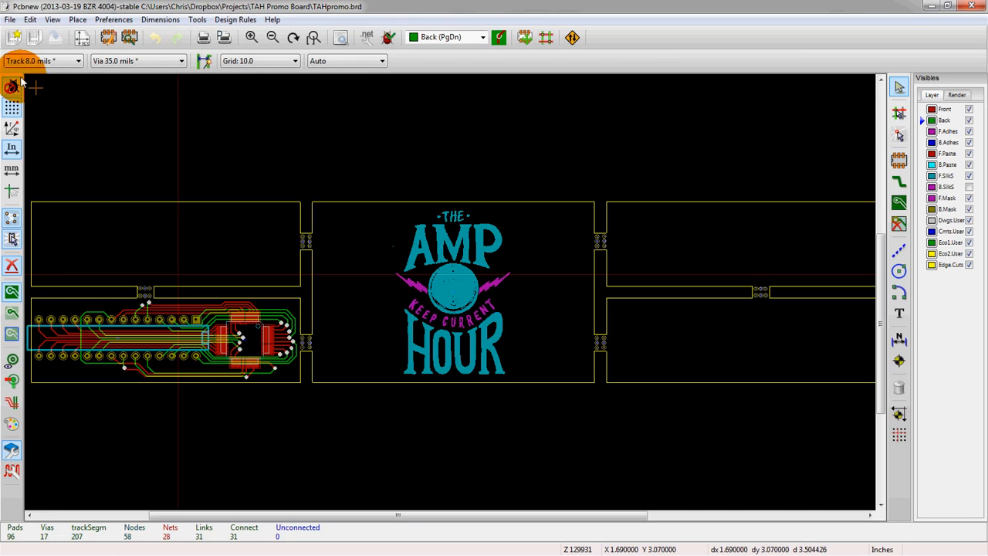
{"action": "left_click", "coordinate": [13, 37]}
{"action": "left_click", "coordinate": [536, 309]}
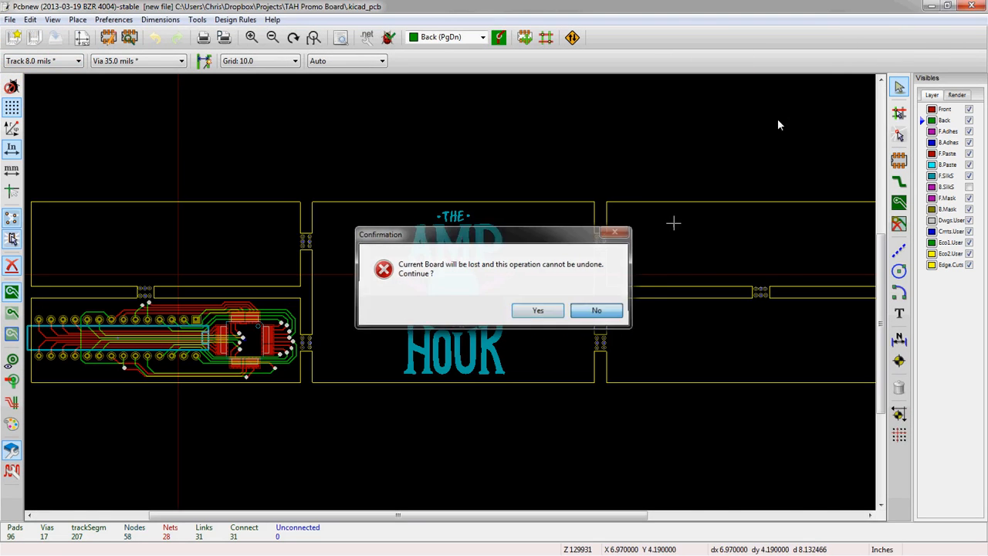
{"action": "left_click", "coordinate": [961, 8]}
- Open the recent Example Project and launch its PCB editor
{"action": "left_click", "coordinate": [188, 120]}
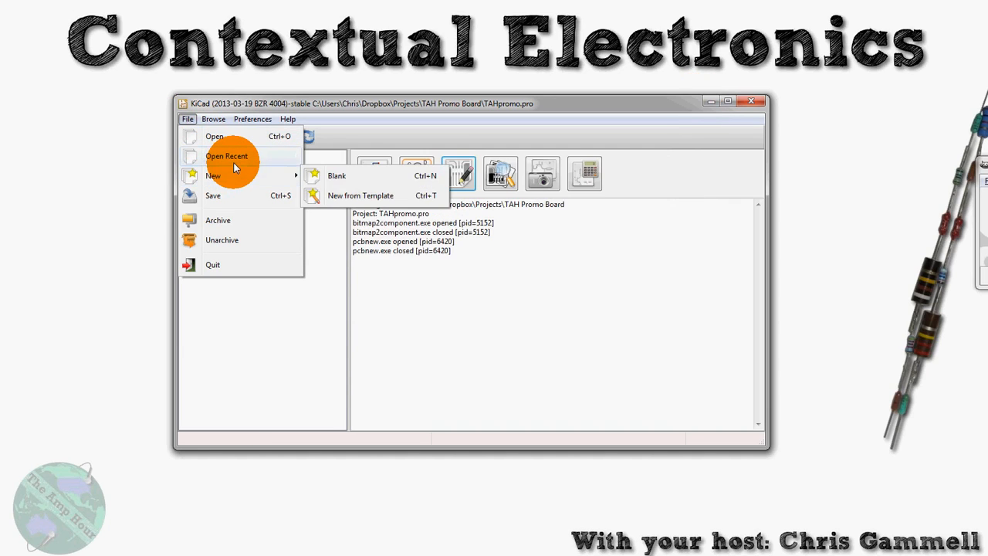
{"action": "mouse_move", "coordinate": [258, 157]}
{"action": "left_click", "coordinate": [349, 167]}
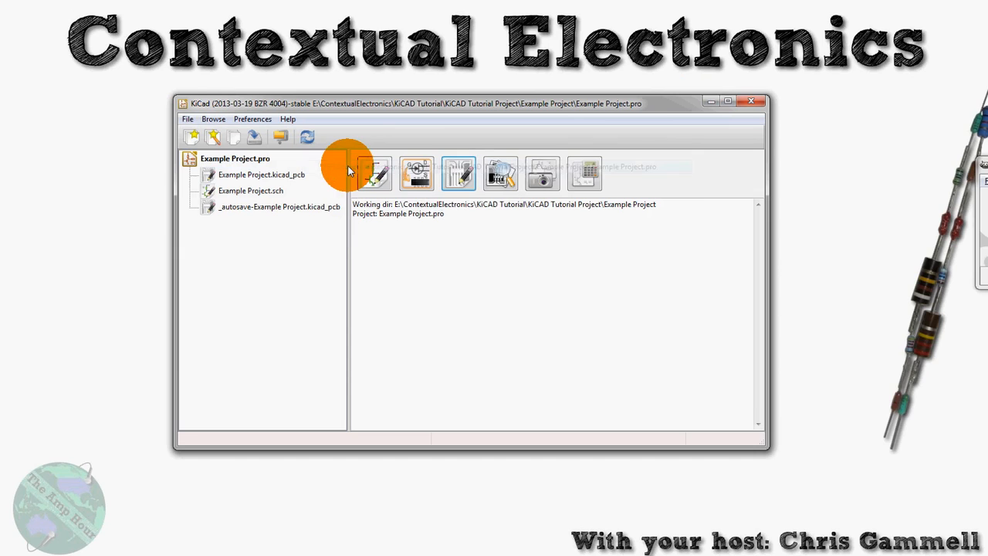
{"action": "left_click", "coordinate": [461, 175]}
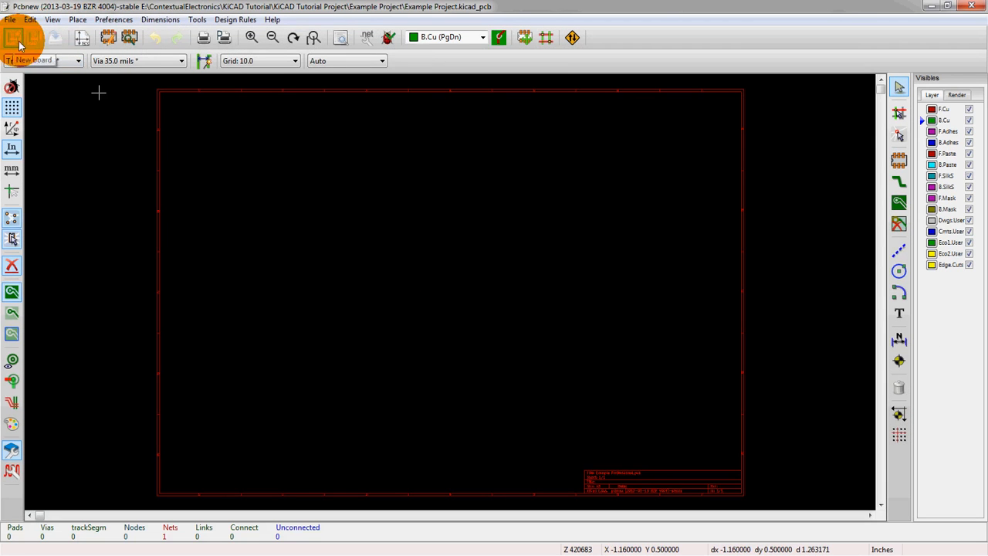
{"action": "left_click", "coordinate": [108, 39]}
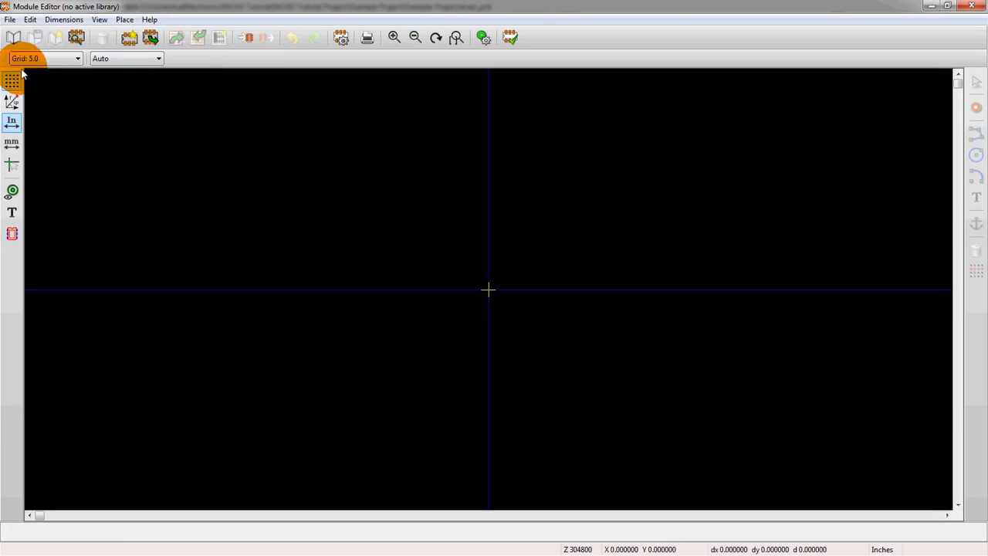
{"action": "left_click", "coordinate": [14, 38]}
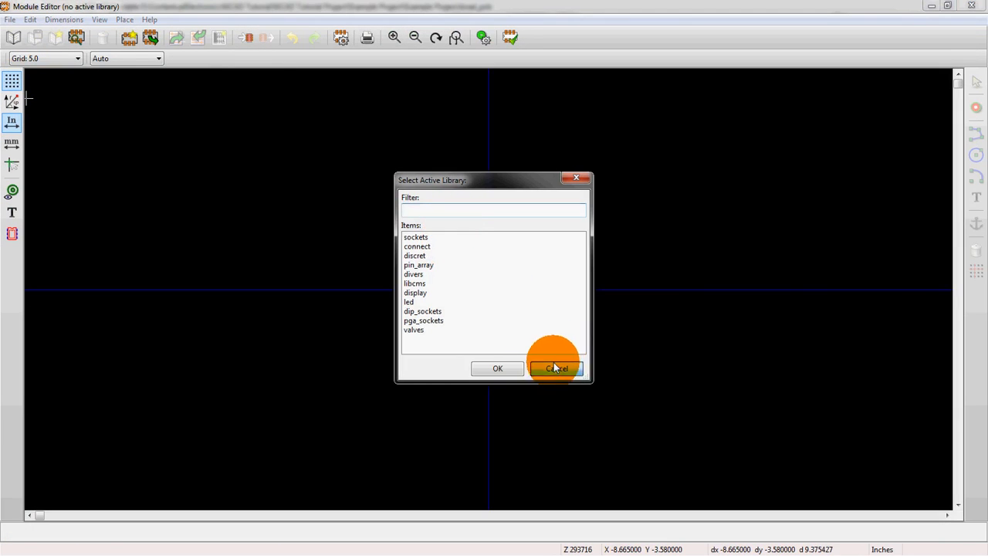
{"action": "left_click", "coordinate": [556, 368]}
{"action": "left_click", "coordinate": [100, 19]}
{"action": "mouse_move", "coordinate": [65, 20]}
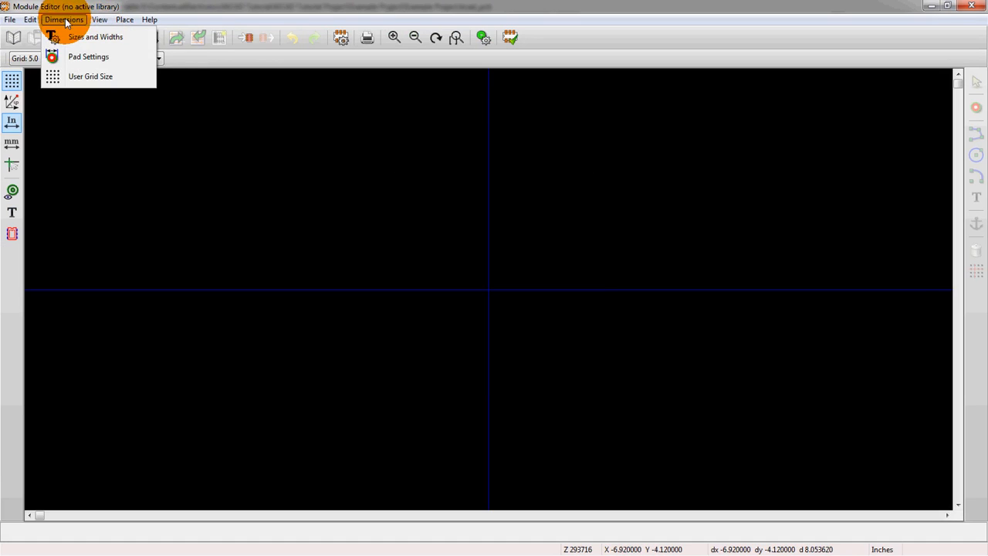
{"action": "left_click", "coordinate": [110, 4]}
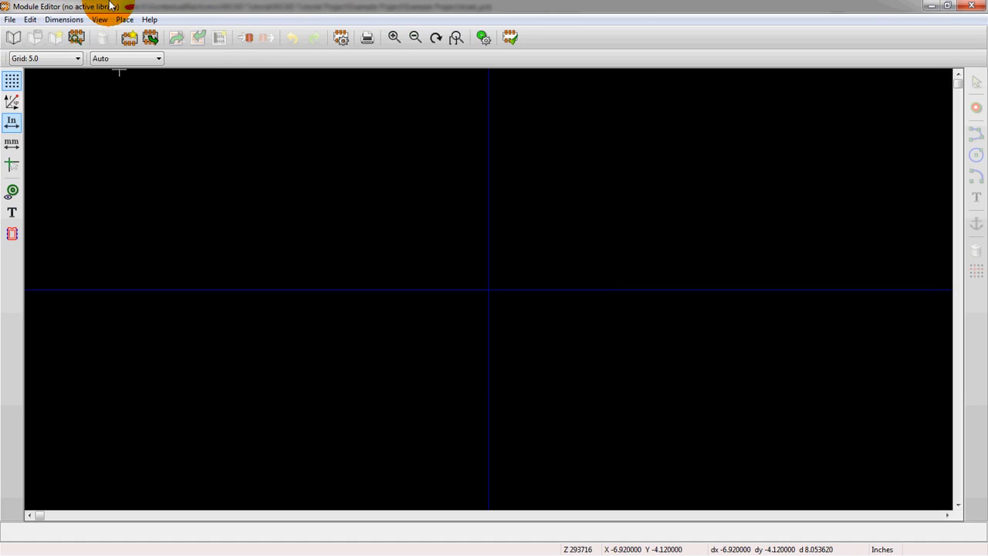
{"action": "left_click", "coordinate": [971, 6]}
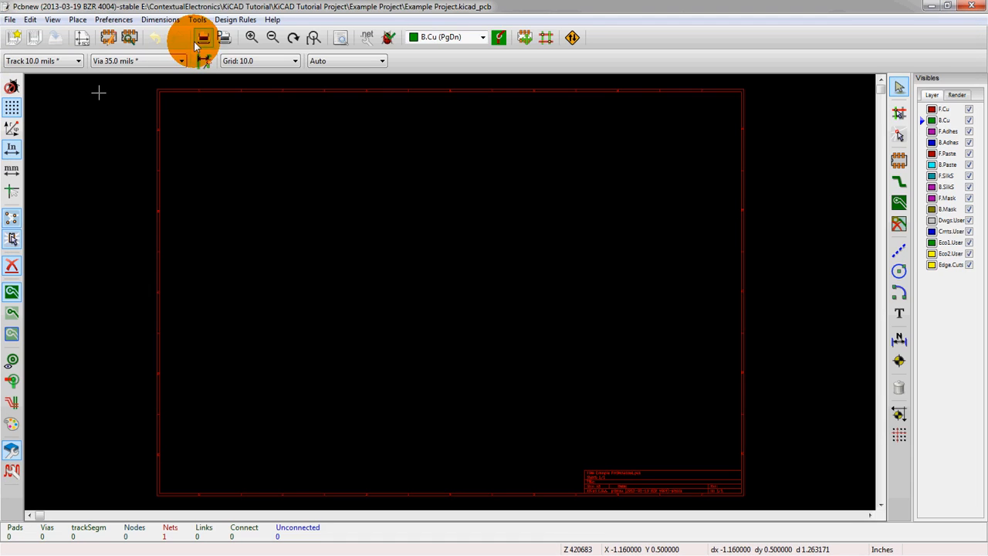
- Add CE.mod from the ContextualElectronics Graphics folder to the footprint library files list
{"action": "left_click", "coordinate": [120, 20]}
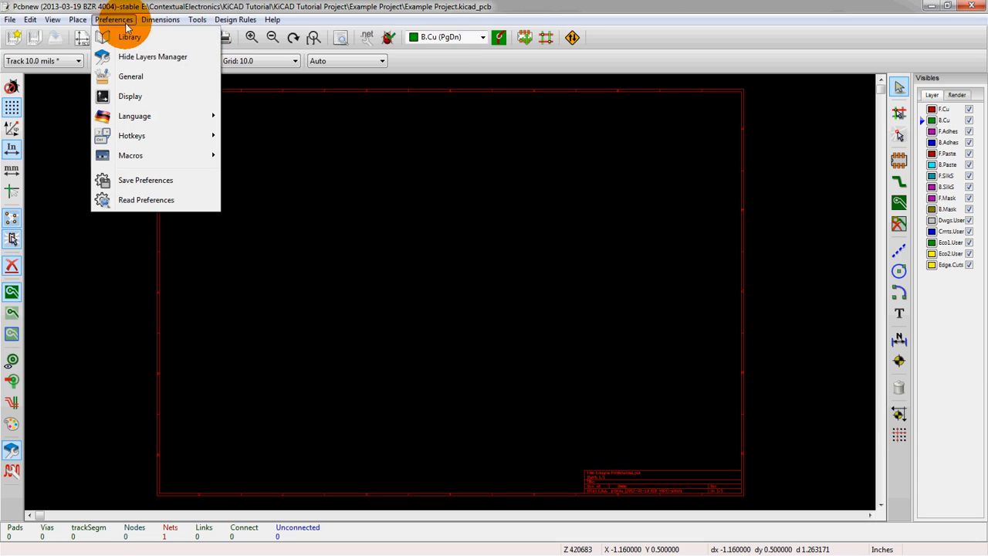
{"action": "left_click", "coordinate": [128, 36]}
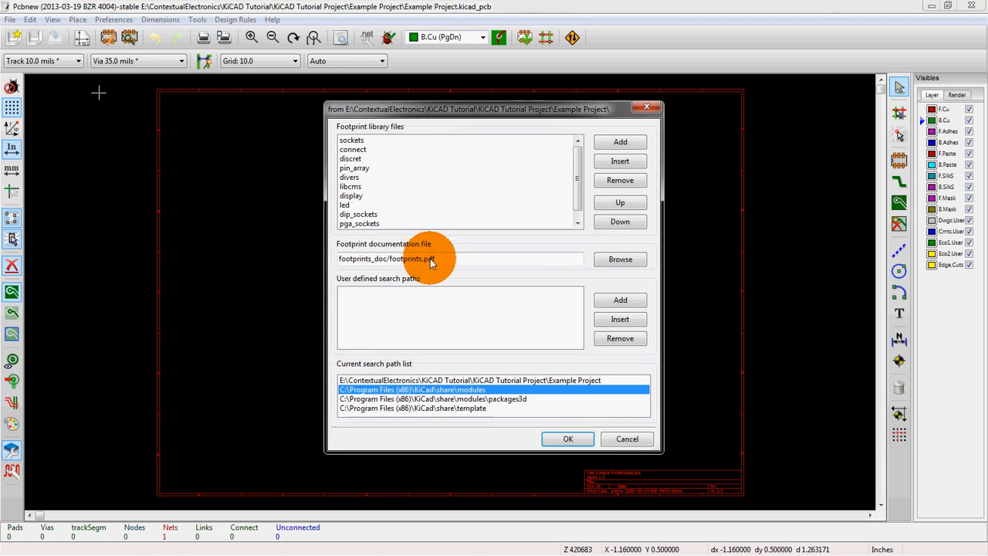
{"action": "left_click", "coordinate": [617, 144]}
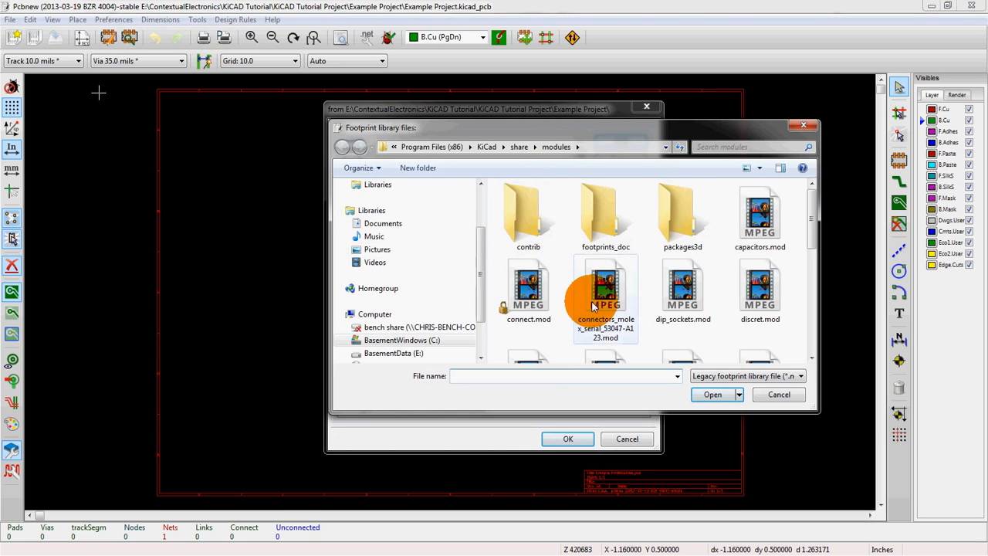
{"action": "left_click", "coordinate": [542, 377]}
{"action": "type", "text": "E:\\ContextualElectronics\\Graphics"}
{"action": "key", "text": "Return"}
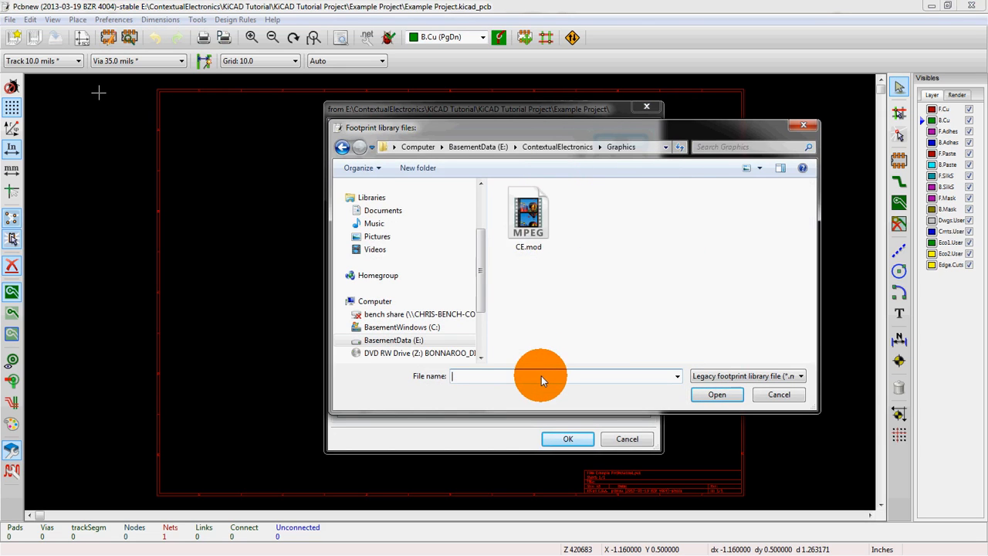
{"action": "left_click", "coordinate": [531, 232]}
{"action": "left_click", "coordinate": [721, 396]}
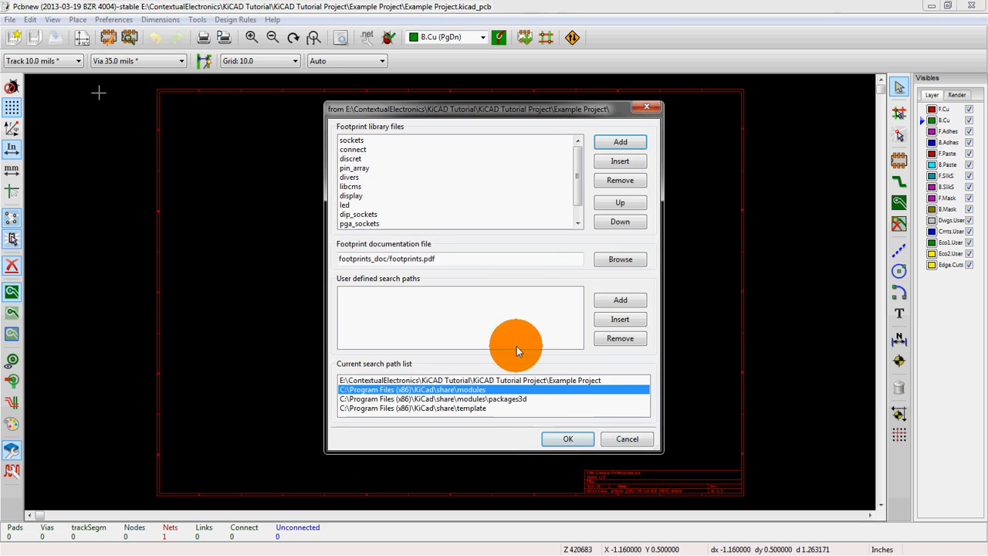
- Check the new CE library entry, confirm the library settings and save them to Example Project.pro
{"action": "left_click", "coordinate": [452, 206]}
{"action": "scroll", "coordinate": [452, 206], "scroll_direction": "down", "scroll_amount": 2}
{"action": "left_click", "coordinate": [378, 224]}
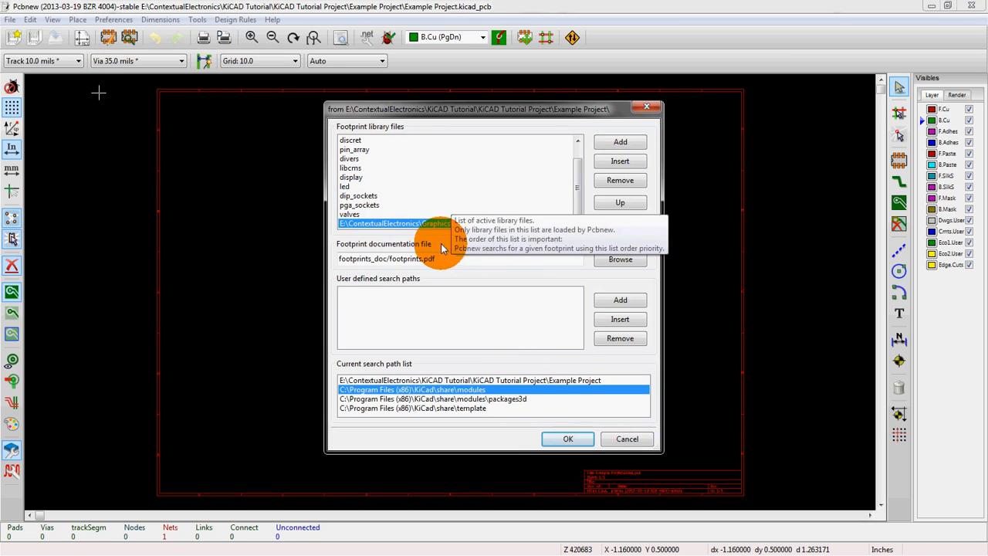
{"action": "left_click", "coordinate": [568, 438]}
{"action": "left_click", "coordinate": [391, 305]}
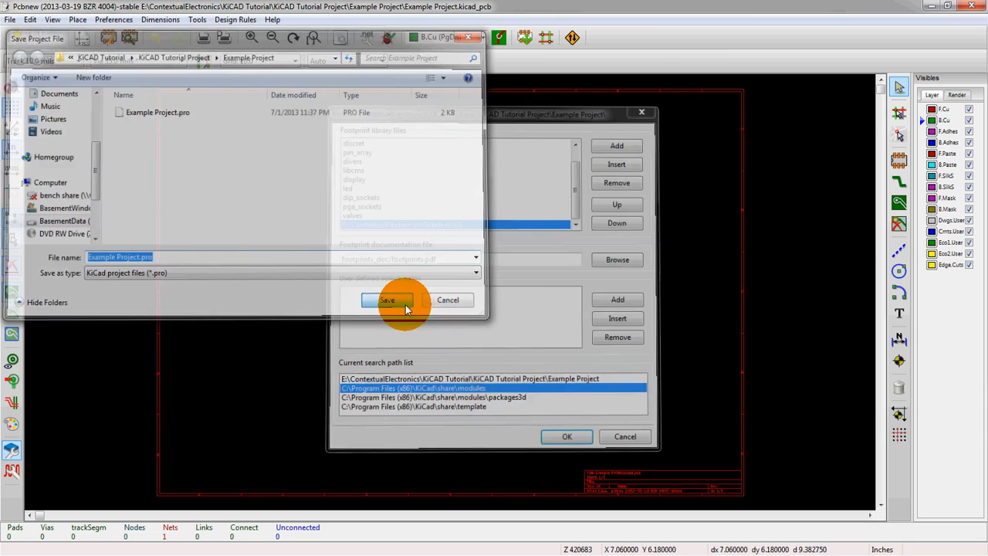
- Start adding a module and pick the LOGO footprint from the full module list
{"action": "left_click", "coordinate": [903, 198]}
{"action": "left_click", "coordinate": [900, 160]}
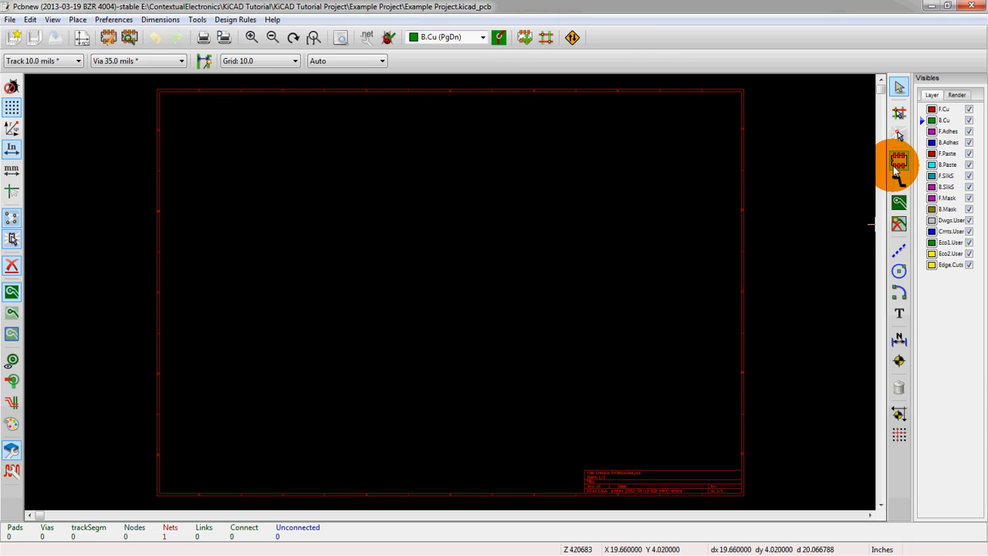
{"action": "left_click", "coordinate": [445, 253]}
{"action": "left_click", "coordinate": [552, 310]}
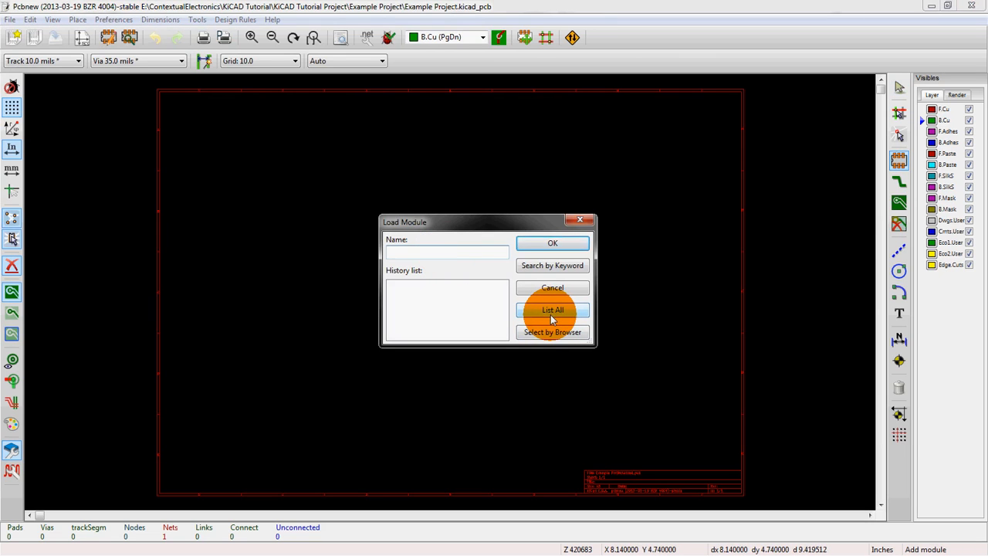
{"action": "left_click", "coordinate": [466, 266]}
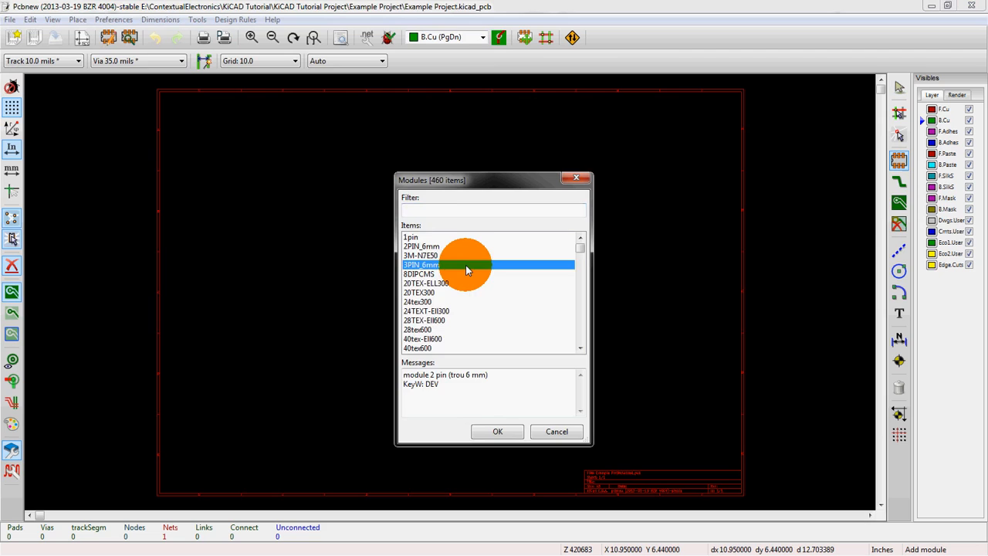
{"action": "key", "text": "c"}
{"action": "key", "text": "e"}
{"action": "key", "text": "c"}
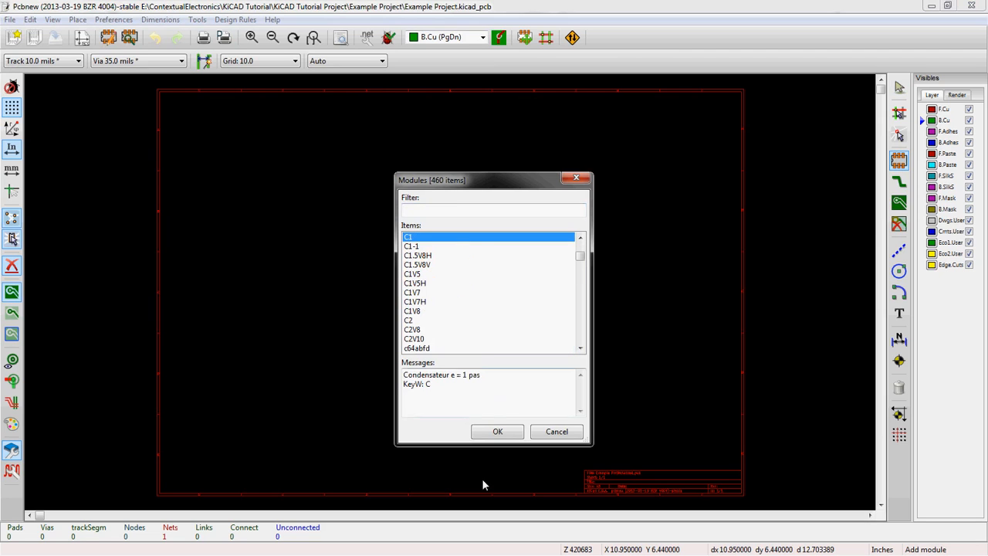
{"action": "scroll", "coordinate": [450, 335], "scroll_direction": "down", "scroll_amount": 3}
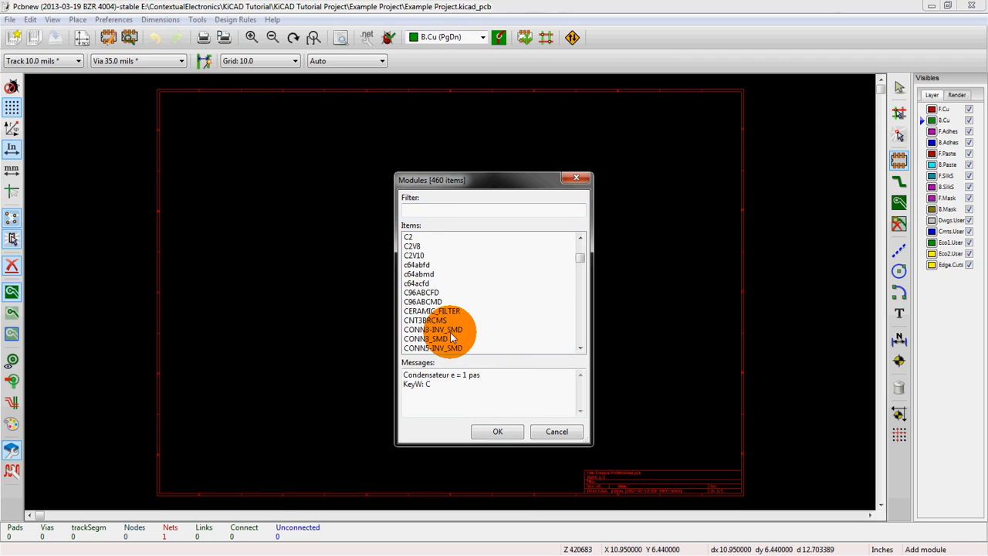
{"action": "scroll", "coordinate": [450, 332], "scroll_direction": "up", "scroll_amount": 4}
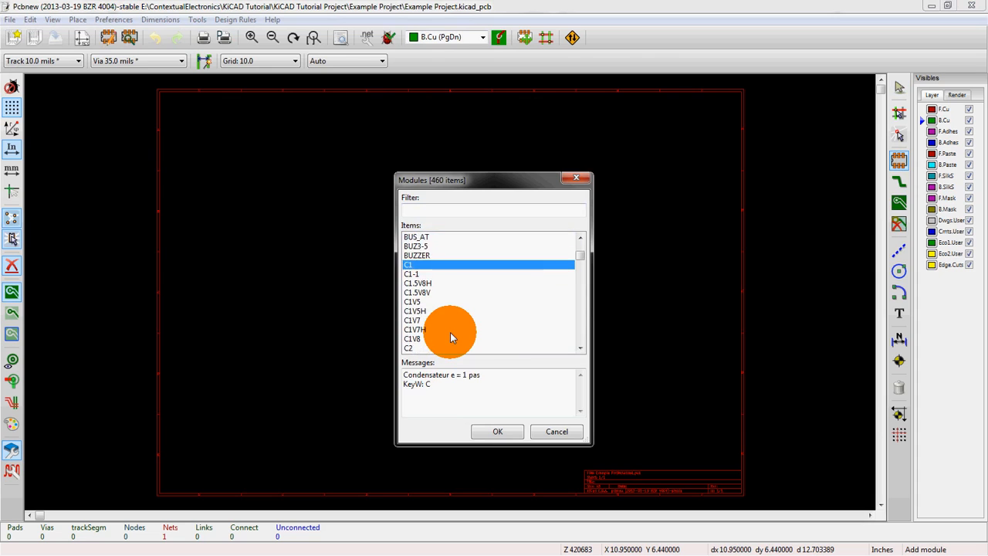
{"action": "key", "text": "l"}
{"action": "scroll", "coordinate": [450, 333], "scroll_direction": "down", "scroll_amount": 7}
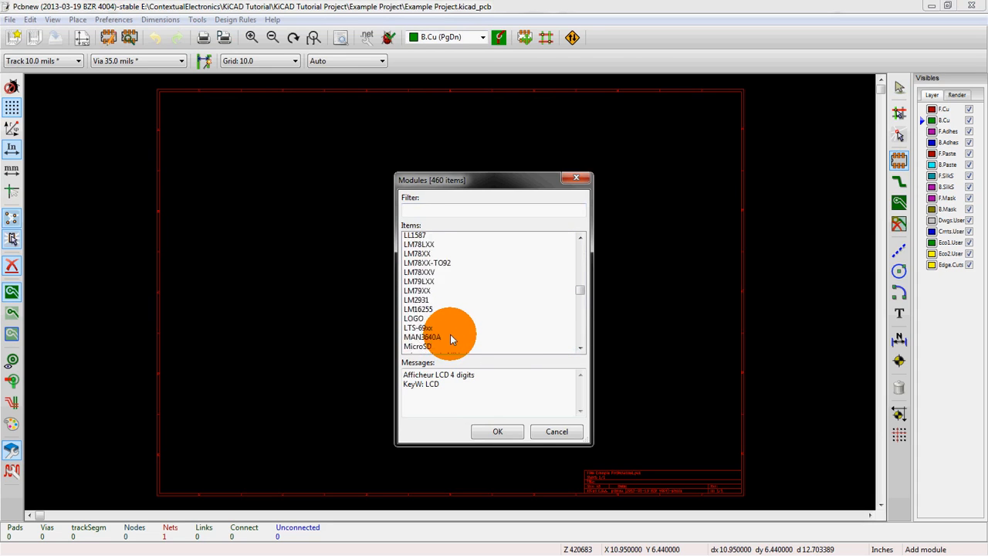
{"action": "left_click", "coordinate": [433, 302]}
{"action": "left_click", "coordinate": [497, 431]}
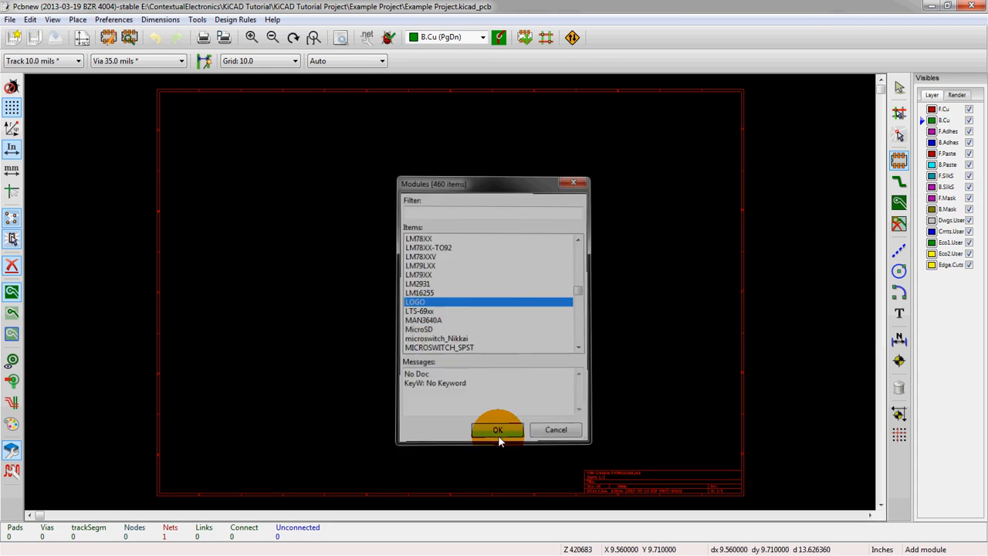
- Place the LOGO footprint near the upper-left corner of the board outline
{"action": "scroll", "coordinate": [410, 193], "scroll_direction": "up", "scroll_amount": 4}
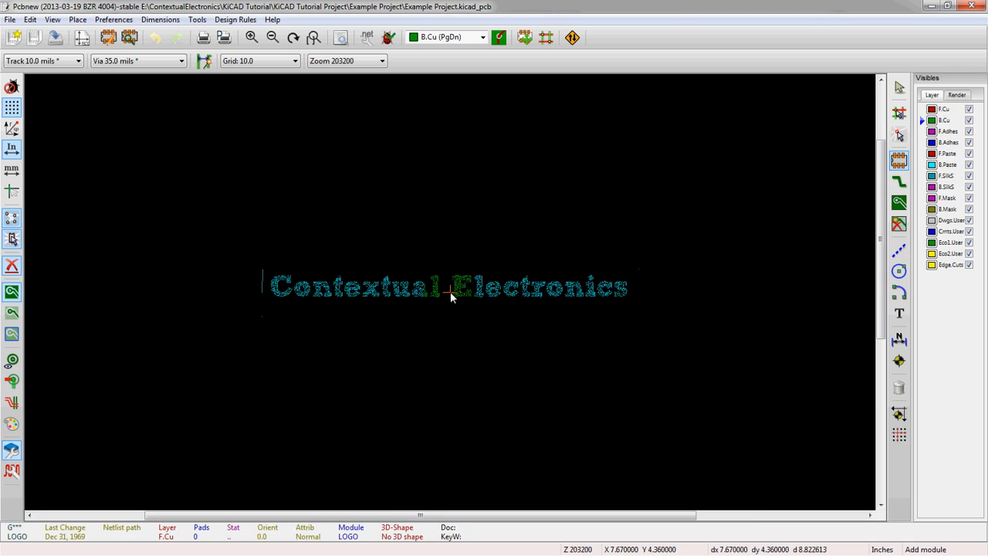
{"action": "scroll", "coordinate": [452, 295], "scroll_direction": "down", "scroll_amount": 1}
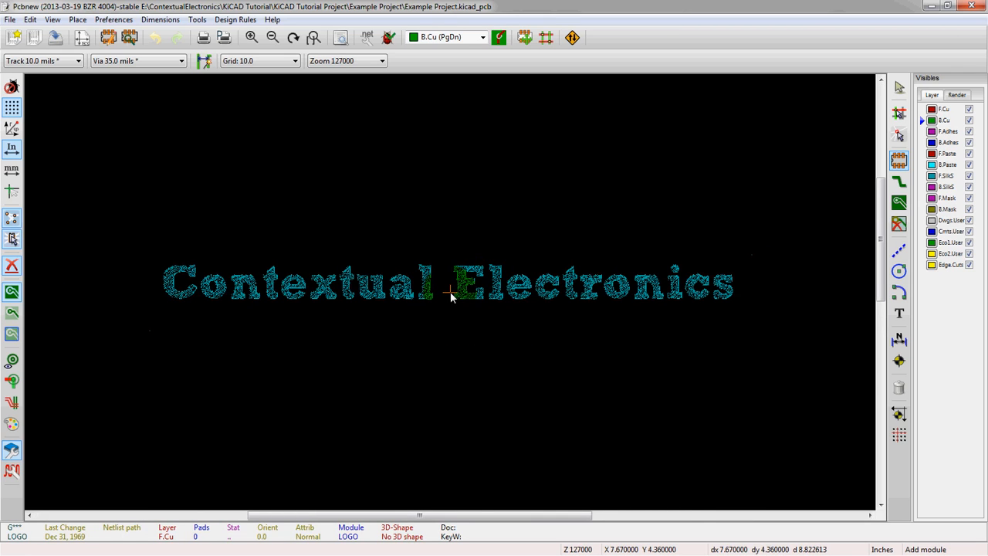
{"action": "scroll", "coordinate": [450, 291], "scroll_direction": "down", "scroll_amount": 4}
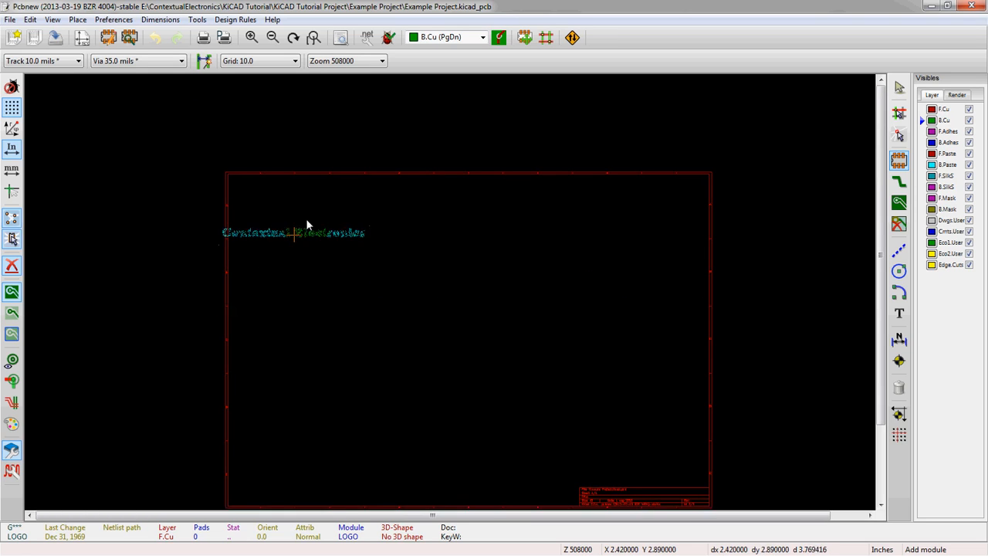
{"action": "left_click", "coordinate": [324, 205]}
{"action": "scroll", "coordinate": [324, 205], "scroll_direction": "up", "scroll_amount": 4}
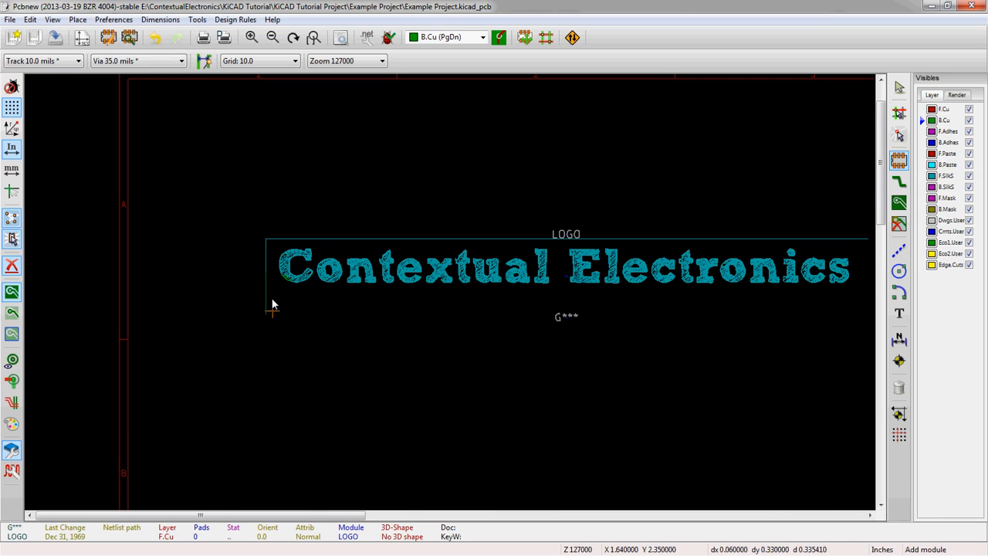
{"action": "scroll", "coordinate": [271, 307], "scroll_direction": "down", "scroll_amount": 1}
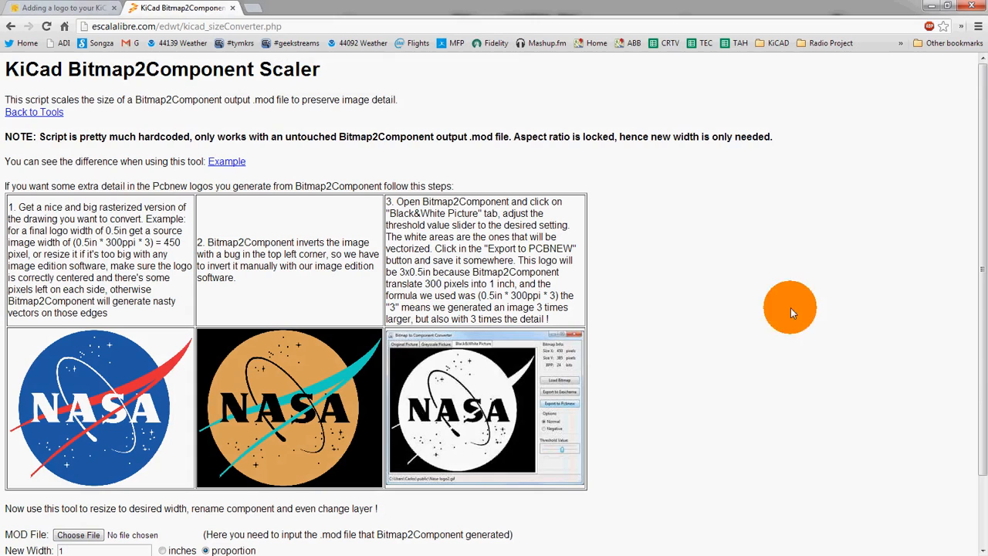
- In the browser's KiCad Bitmap2Component Scaler page, load CE.mod from the Graphics folder as the MOD file
{"action": "left_click", "coordinate": [518, 85]}
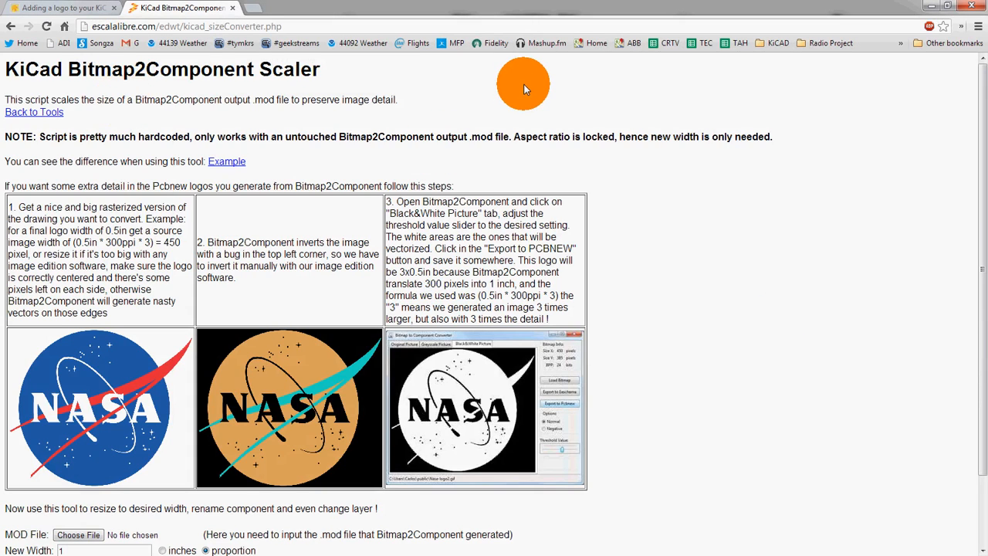
{"action": "scroll", "coordinate": [607, 494], "scroll_direction": "down", "scroll_amount": 2}
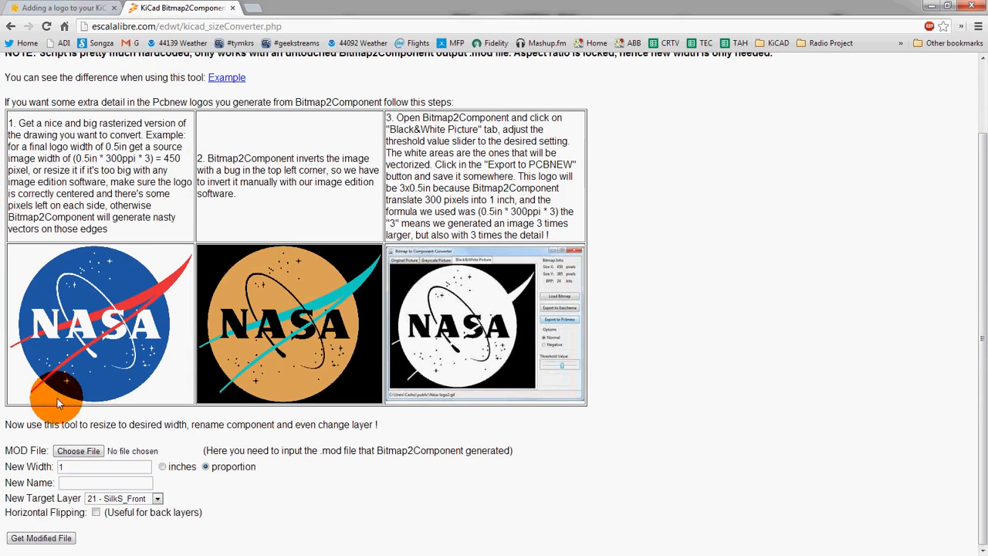
{"action": "left_click", "coordinate": [78, 451]}
{"action": "type", "text": "E:\\ContextualElectronics\\Graphics"}
{"action": "key", "text": "Return"}
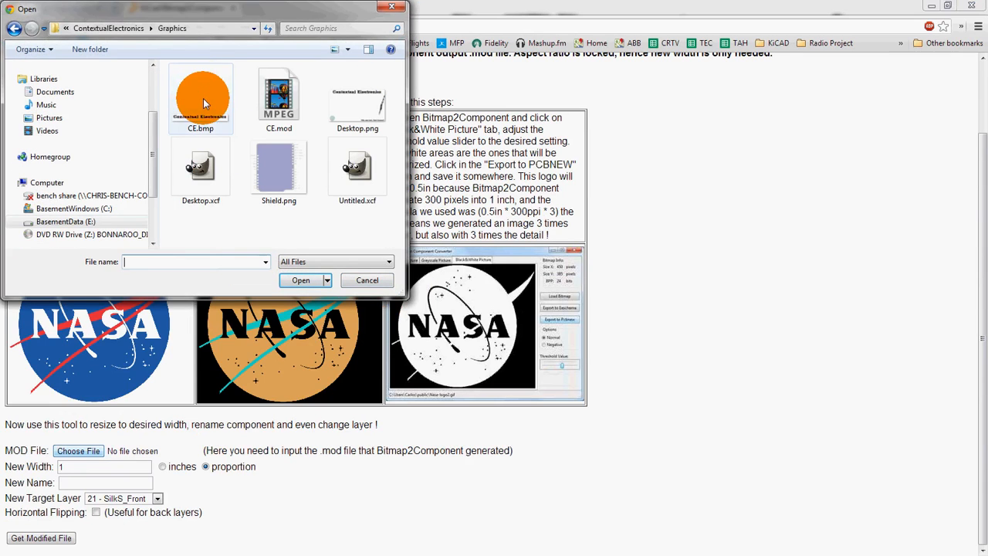
{"action": "left_click", "coordinate": [279, 98]}
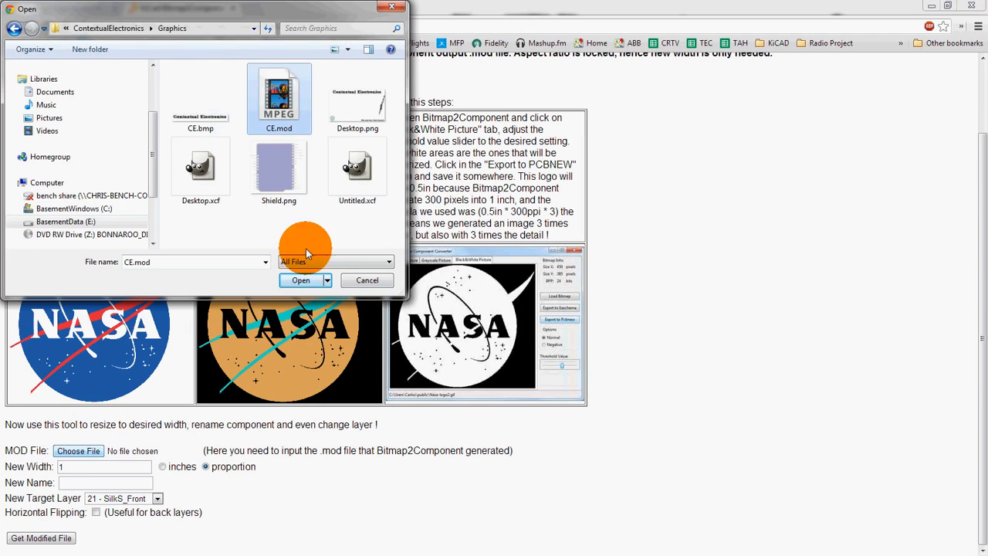
{"action": "left_click", "coordinate": [301, 281]}
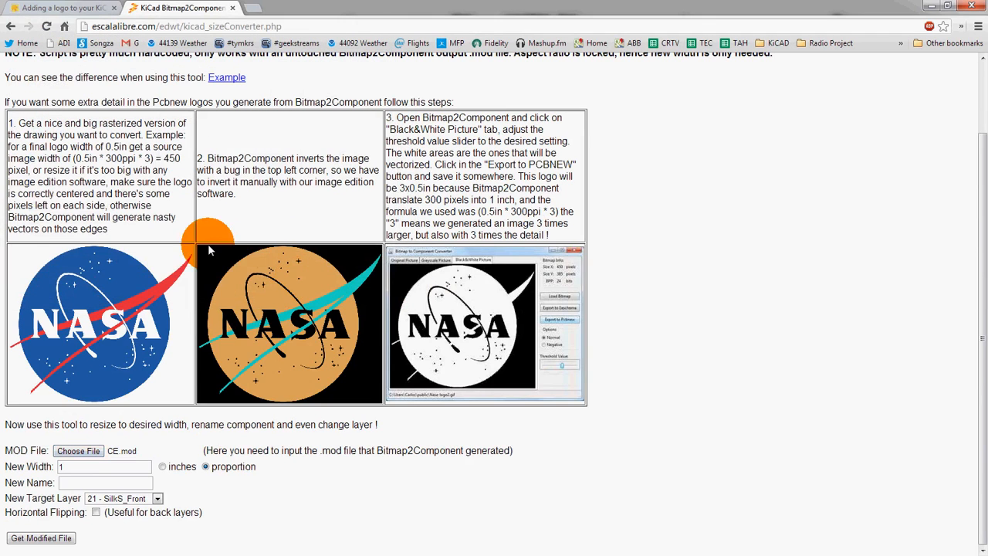
- Set the scaler's new width to 2 inches and the new name to CE_mod, keeping layer 21 - SilkS_Front
{"action": "left_click", "coordinate": [67, 468]}
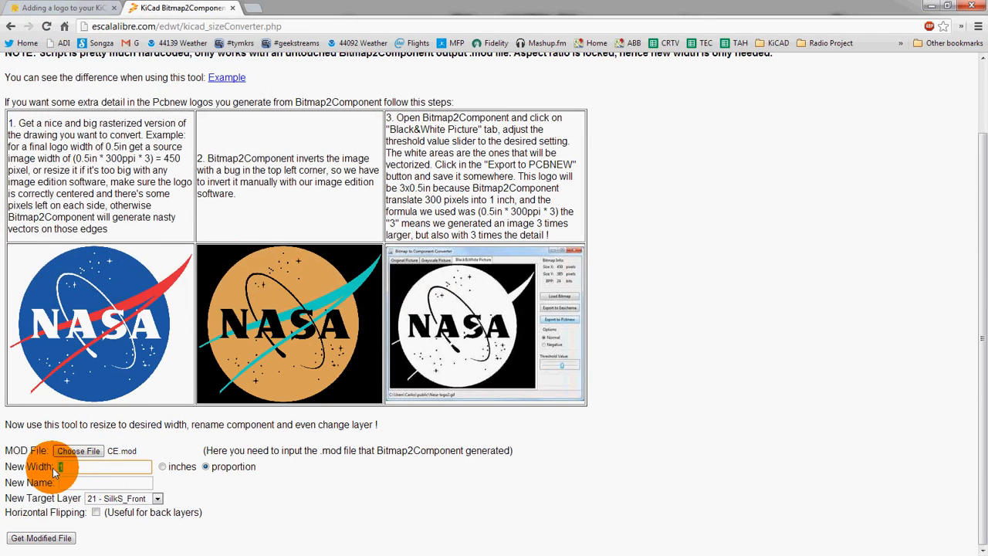
{"action": "left_click", "coordinate": [162, 467]}
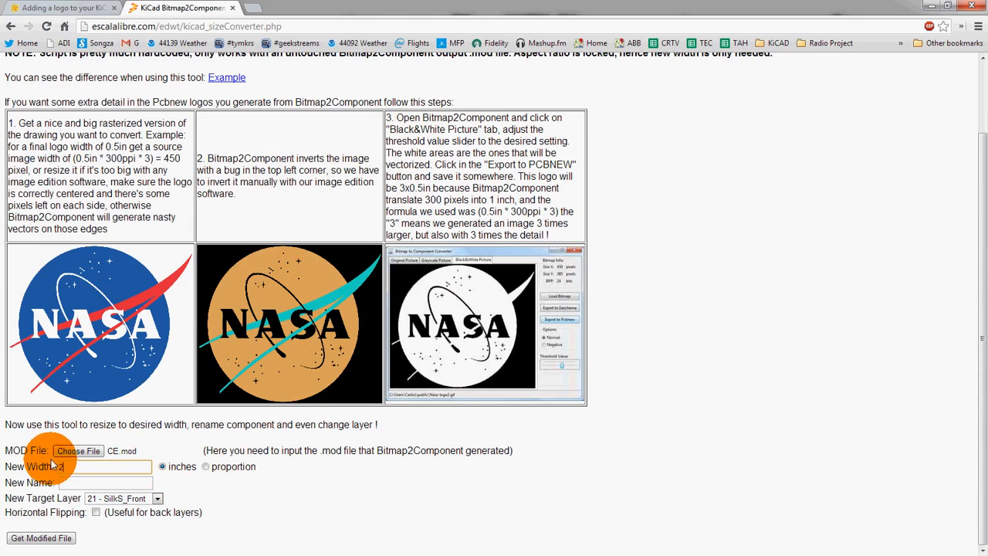
{"action": "left_click", "coordinate": [71, 483]}
{"action": "type", "text": "CE.mod"}
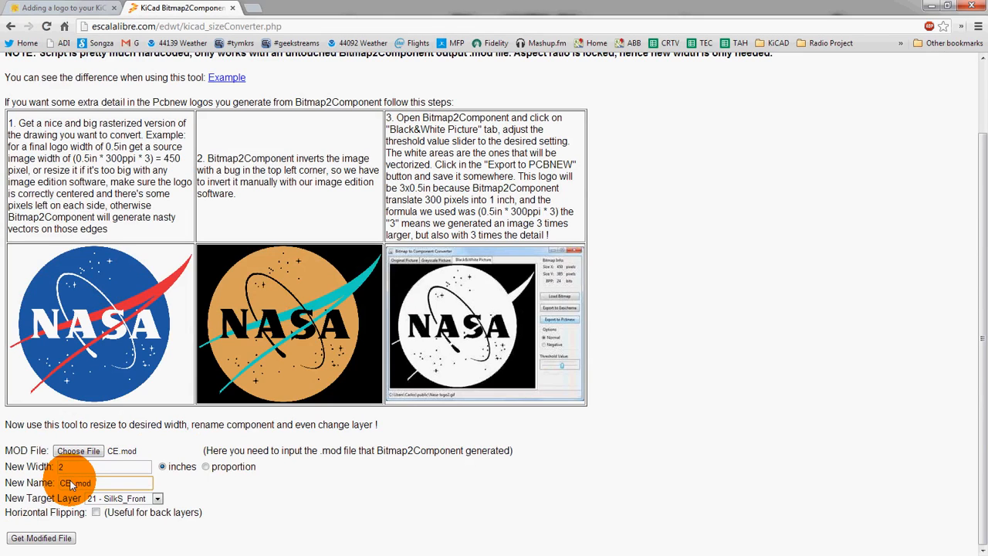
{"action": "left_click", "coordinate": [96, 498]}
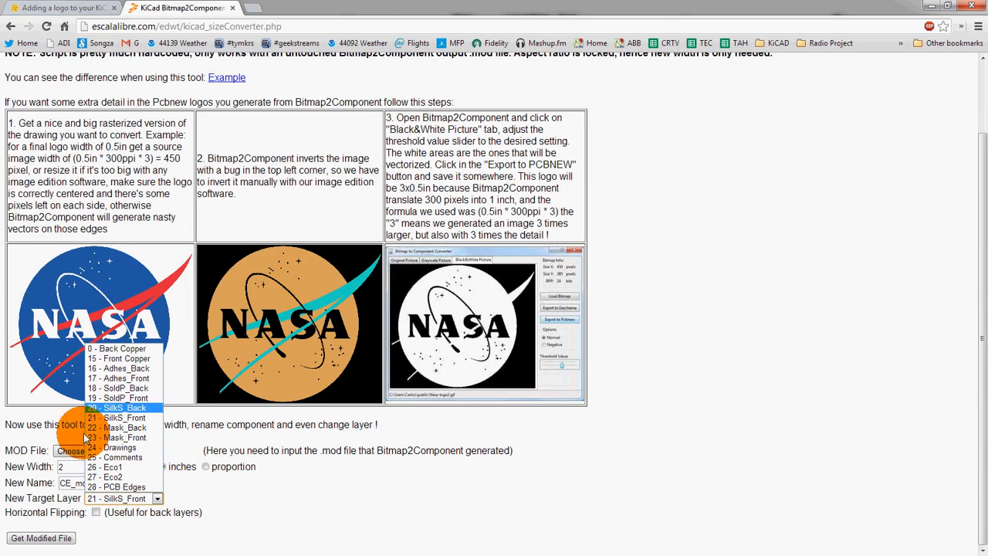
{"action": "left_click", "coordinate": [238, 508]}
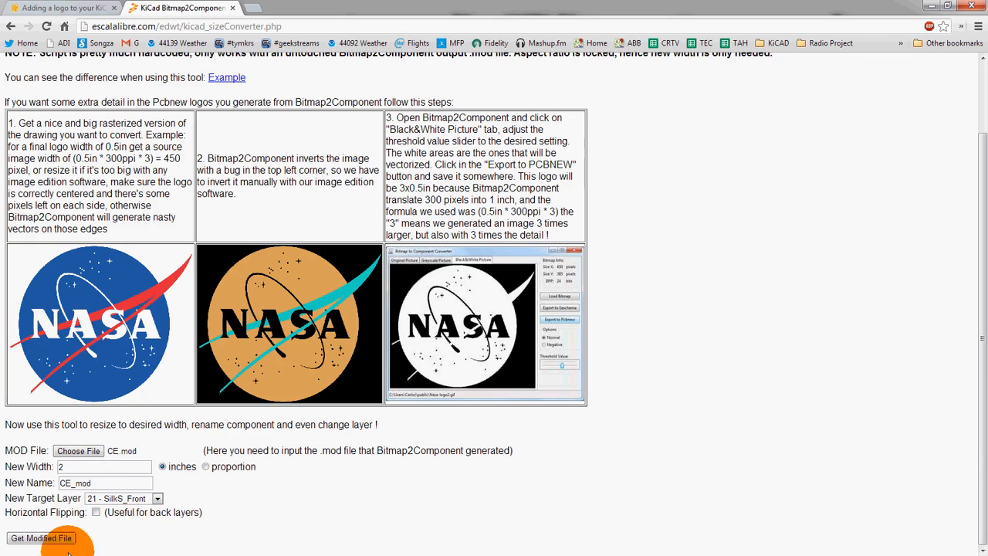
- Generate and download the modified footprint file CE_mod.mod
{"action": "left_click", "coordinate": [31, 539]}
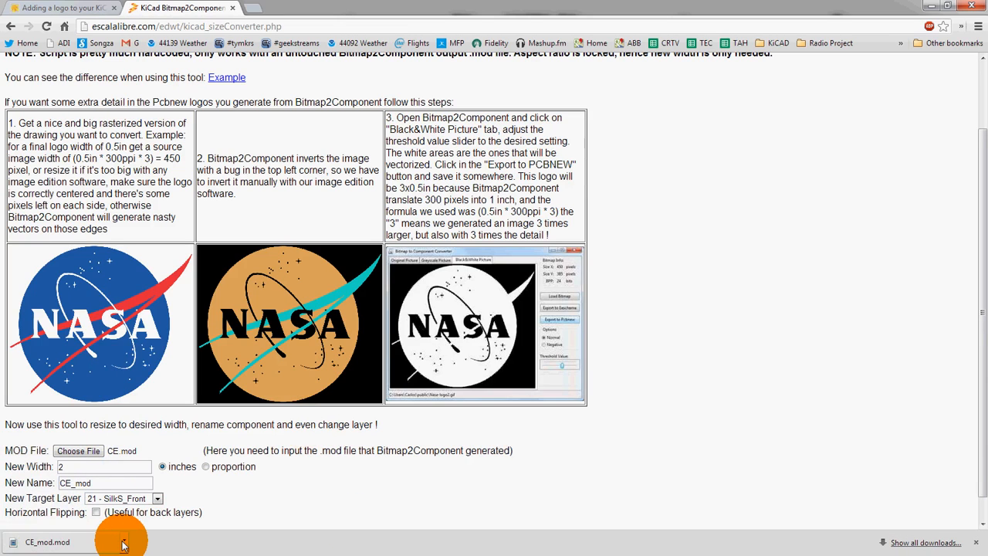
{"action": "left_click", "coordinate": [123, 545]}
{"action": "left_click", "coordinate": [158, 502]}
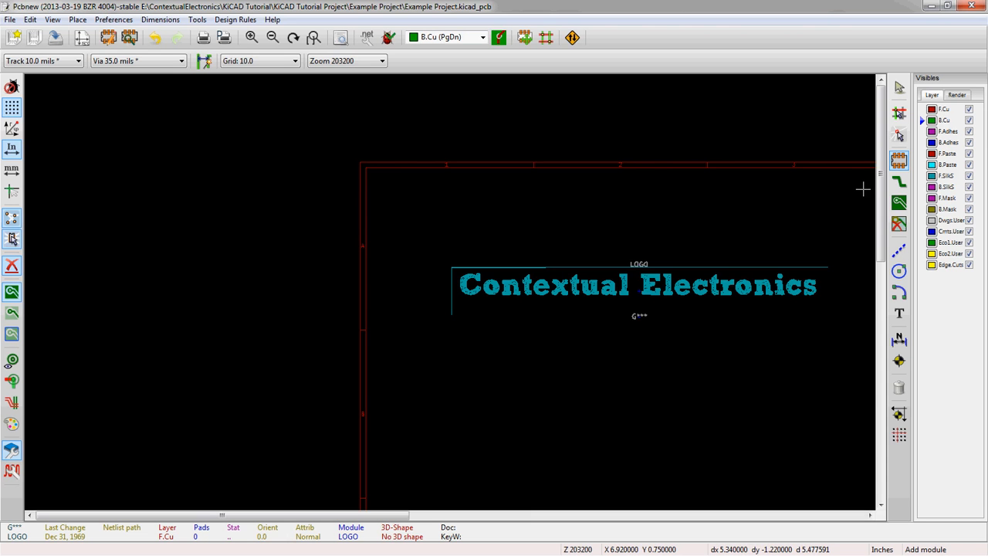
- Insert CE_mod.mod from the Graphics folder into the footprint library files and save the settings to Example Project.pro
{"action": "left_click", "coordinate": [113, 20]}
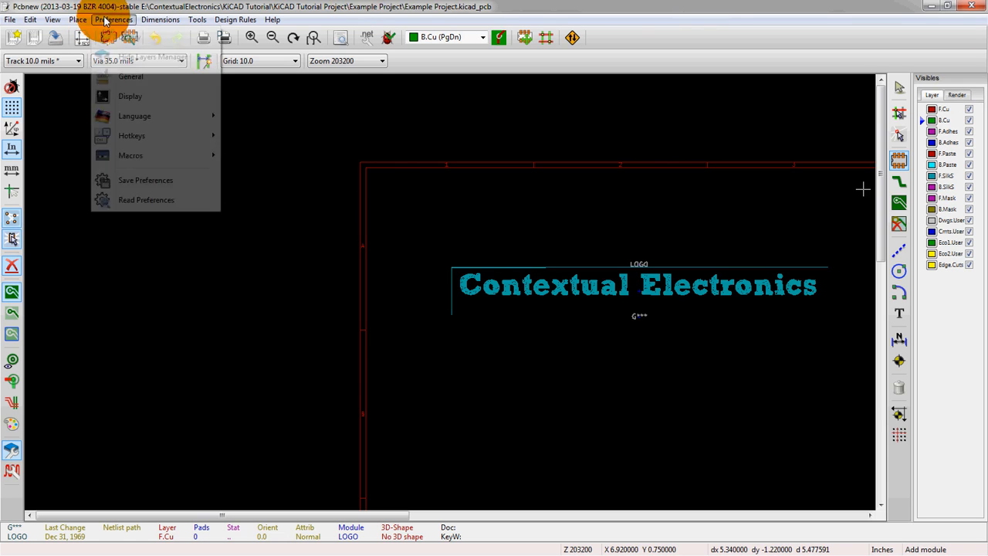
{"action": "left_click", "coordinate": [130, 39]}
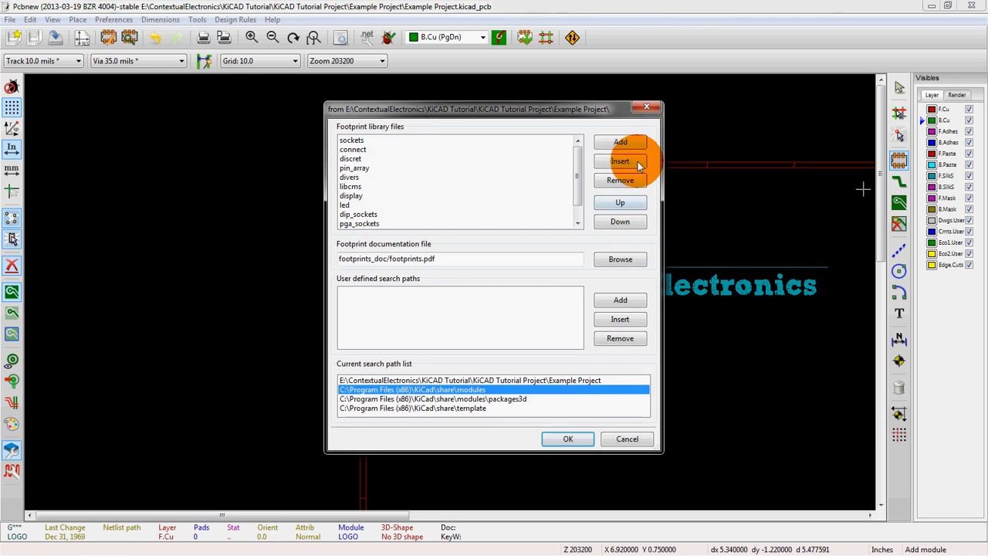
{"action": "left_click", "coordinate": [638, 161]}
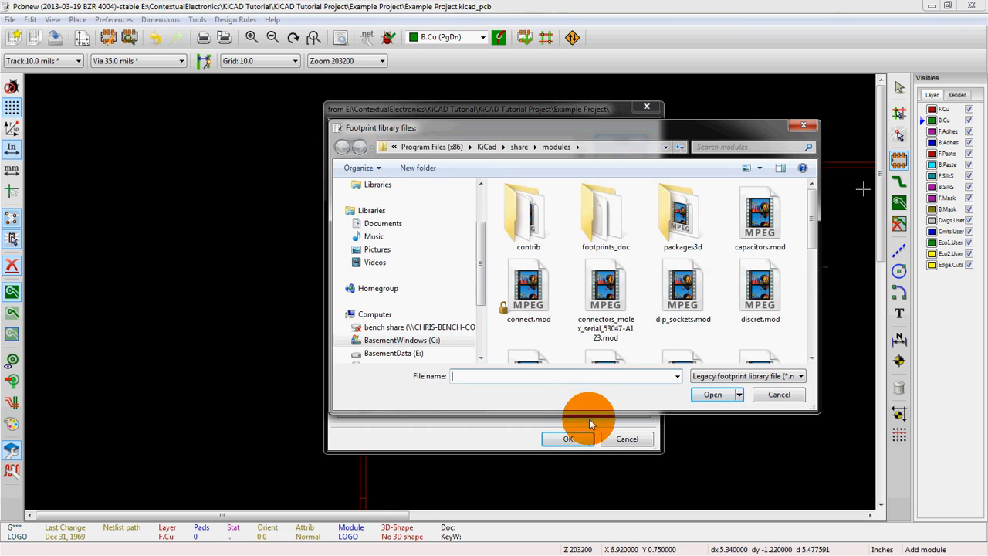
{"action": "key", "text": "Return"}
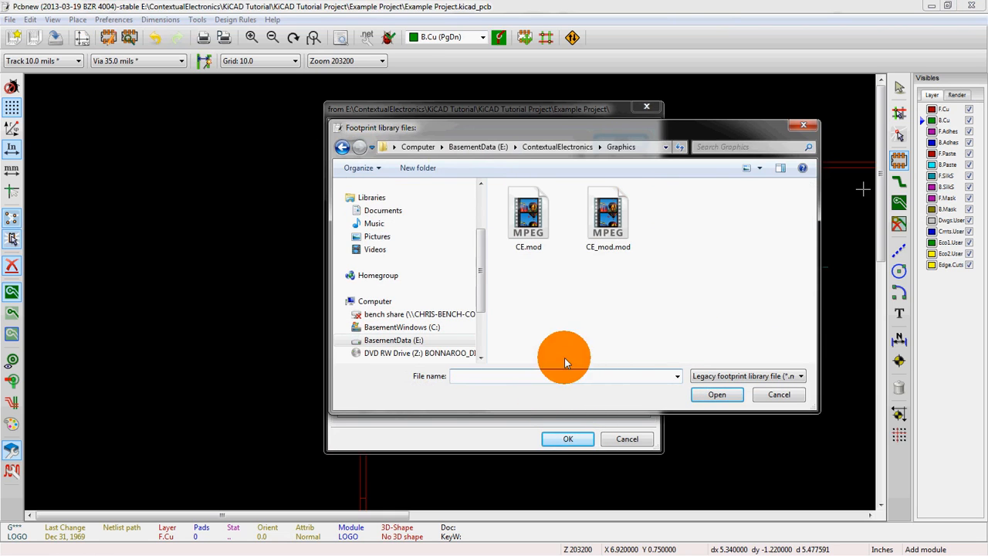
{"action": "double_click", "coordinate": [598, 246]}
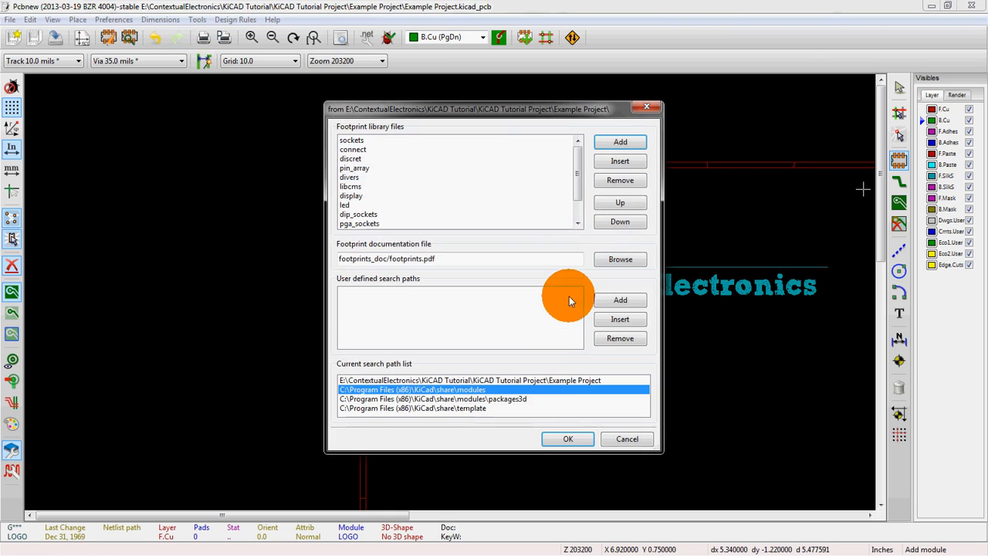
{"action": "left_click", "coordinate": [564, 441]}
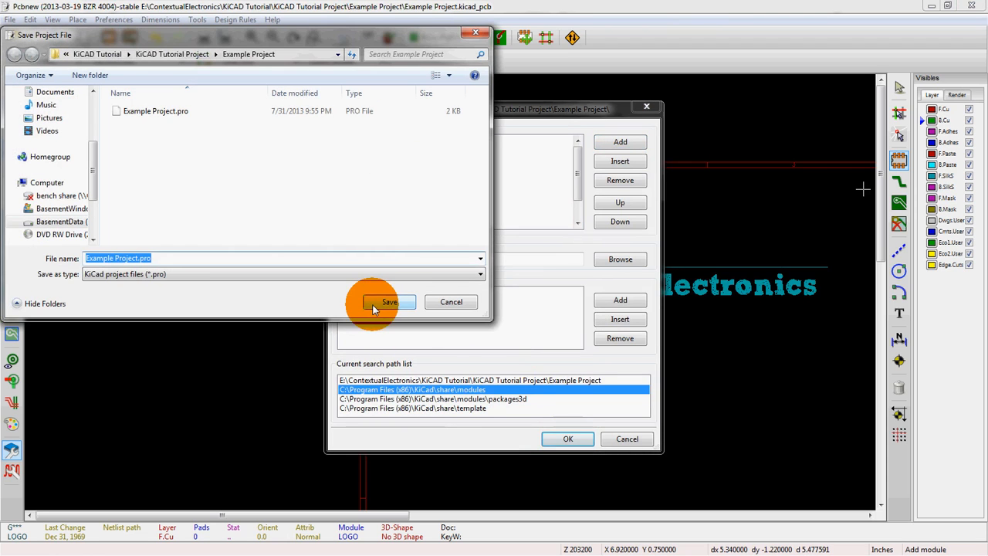
{"action": "left_click", "coordinate": [406, 302]}
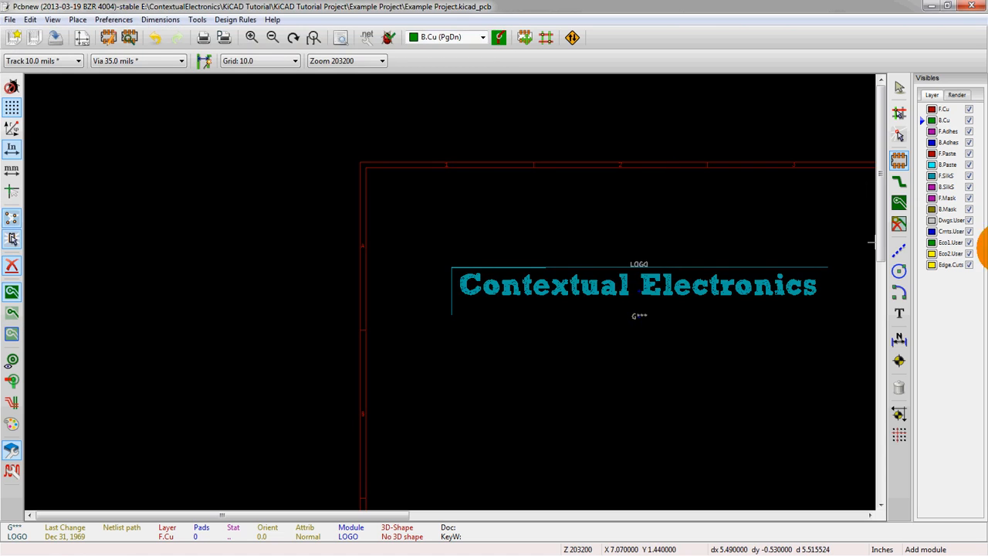
- Add the CE_mod footprint from the full module list and place it below the existing LOGO footprint
{"action": "left_click", "coordinate": [490, 386]}
{"action": "left_click", "coordinate": [533, 313]}
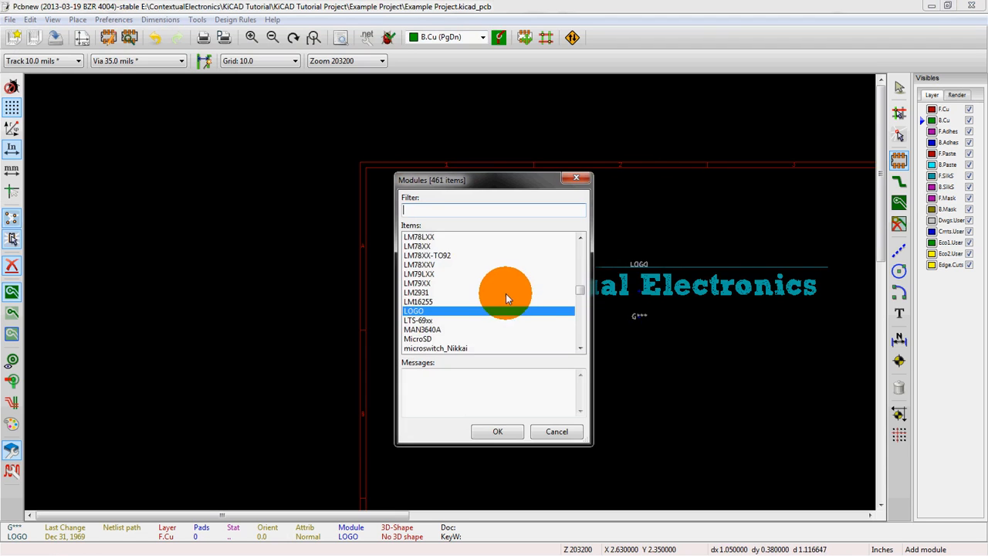
{"action": "type", "text": "c"}
{"action": "left_click", "coordinate": [456, 276]}
{"action": "scroll", "coordinate": [454, 280], "scroll_direction": "down", "scroll_amount": 3}
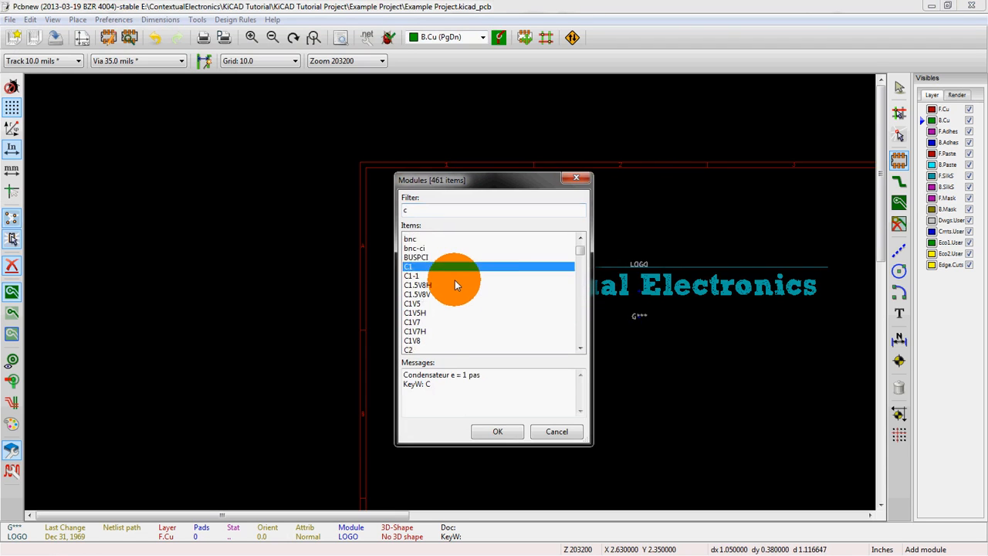
{"action": "scroll", "coordinate": [445, 319], "scroll_direction": "down", "scroll_amount": 1}
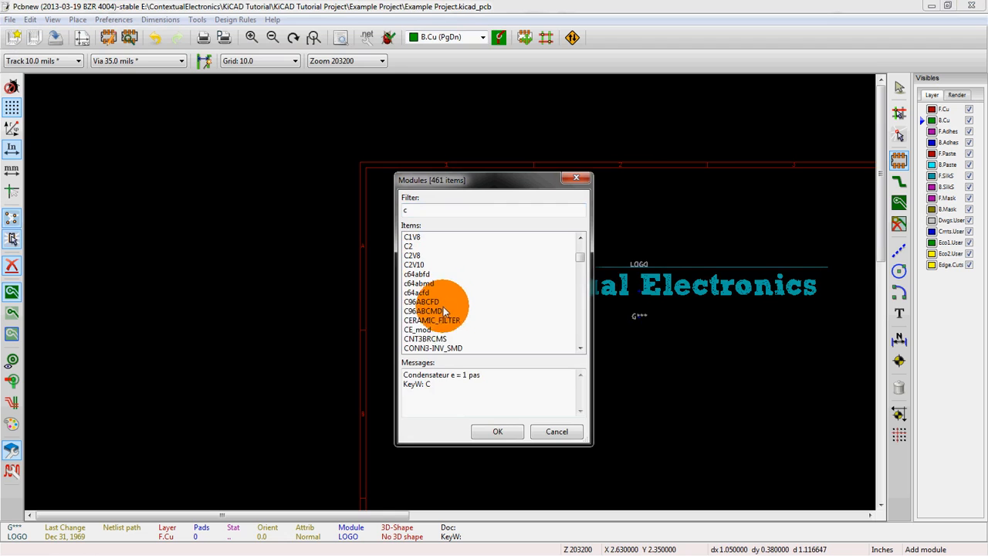
{"action": "left_click", "coordinate": [427, 331]}
{"action": "left_click", "coordinate": [500, 433]}
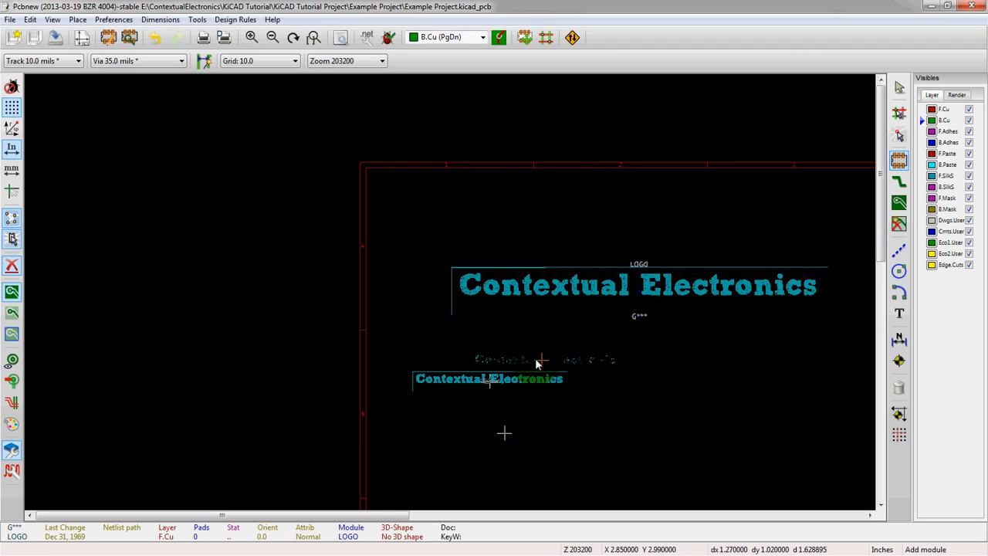
{"action": "left_click", "coordinate": [534, 358]}
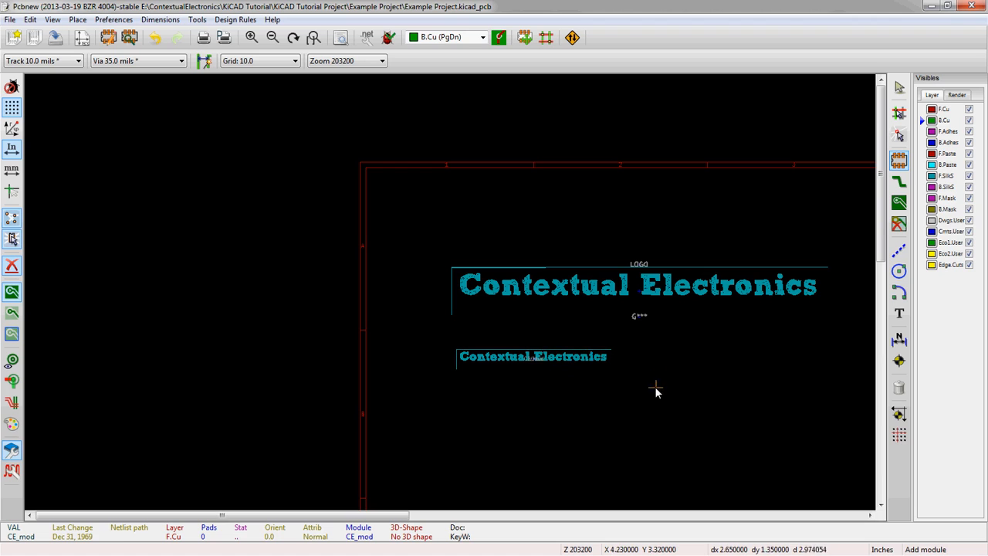
- Zoom in to compare the placed CE_mod footprint's graphics with the LOGO footprint's
{"action": "scroll", "coordinate": [607, 367], "scroll_direction": "down", "scroll_amount": 1}
{"action": "scroll", "coordinate": [444, 291], "scroll_direction": "up", "scroll_amount": 2}
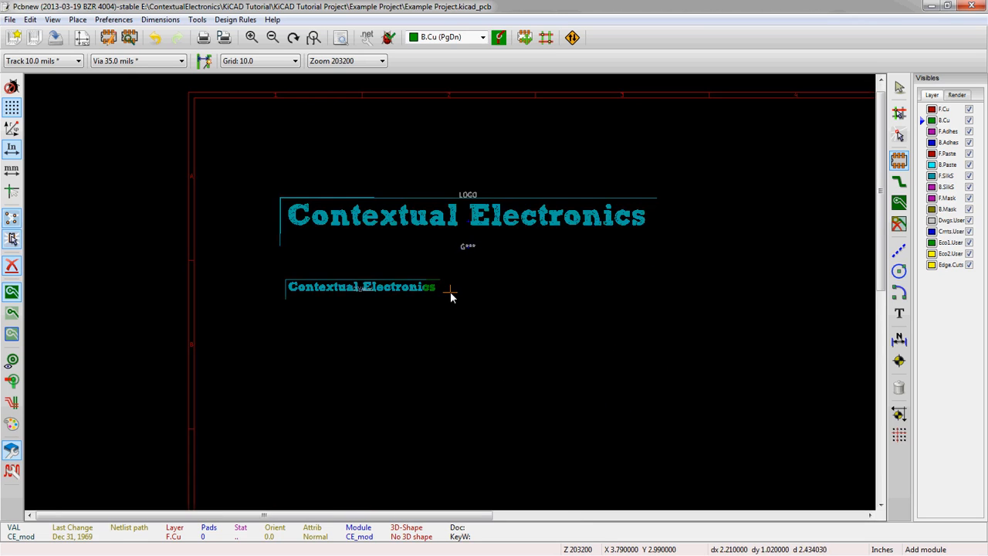
{"action": "scroll", "coordinate": [258, 305], "scroll_direction": "up", "scroll_amount": 1}
{"action": "scroll", "coordinate": [495, 244], "scroll_direction": "up", "scroll_amount": 1}
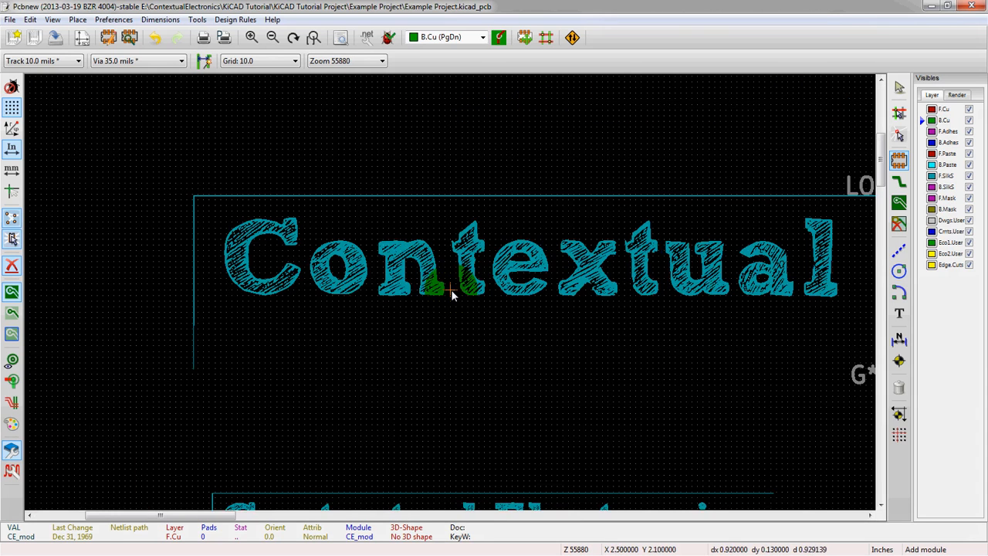
{"action": "scroll", "coordinate": [433, 258], "scroll_direction": "down", "scroll_amount": 1}
{"action": "scroll", "coordinate": [450, 292], "scroll_direction": "up", "scroll_amount": 1}
{"action": "scroll", "coordinate": [397, 455], "scroll_direction": "up", "scroll_amount": 1}
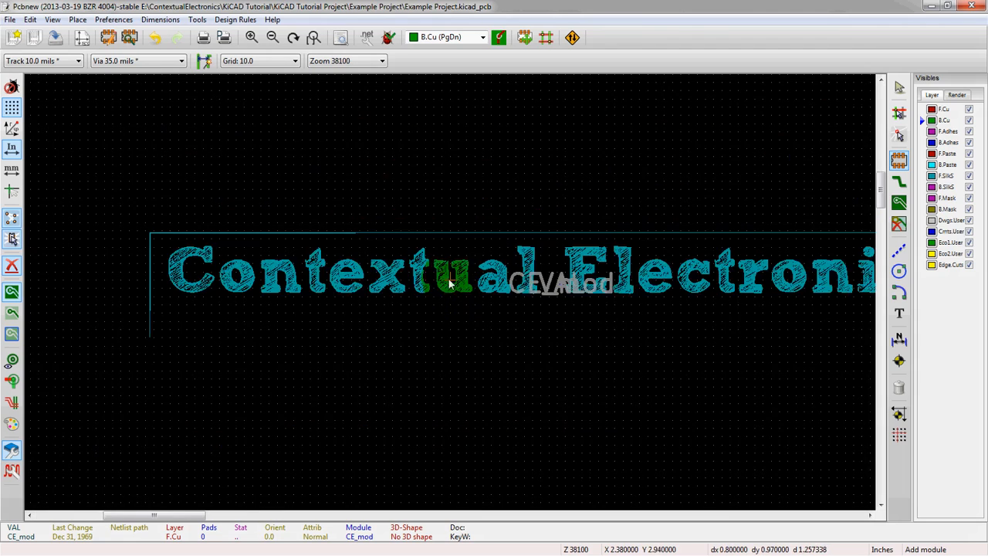
{"action": "scroll", "coordinate": [441, 274], "scroll_direction": "up", "scroll_amount": 1}
{"action": "scroll", "coordinate": [450, 291], "scroll_direction": "down", "scroll_amount": 1}
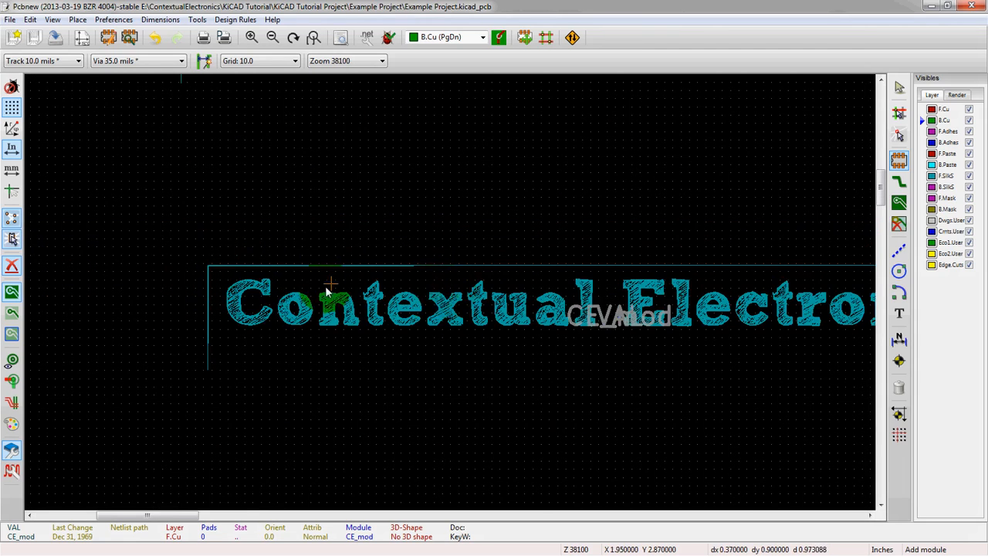
{"action": "scroll", "coordinate": [328, 289], "scroll_direction": "up", "scroll_amount": 1}
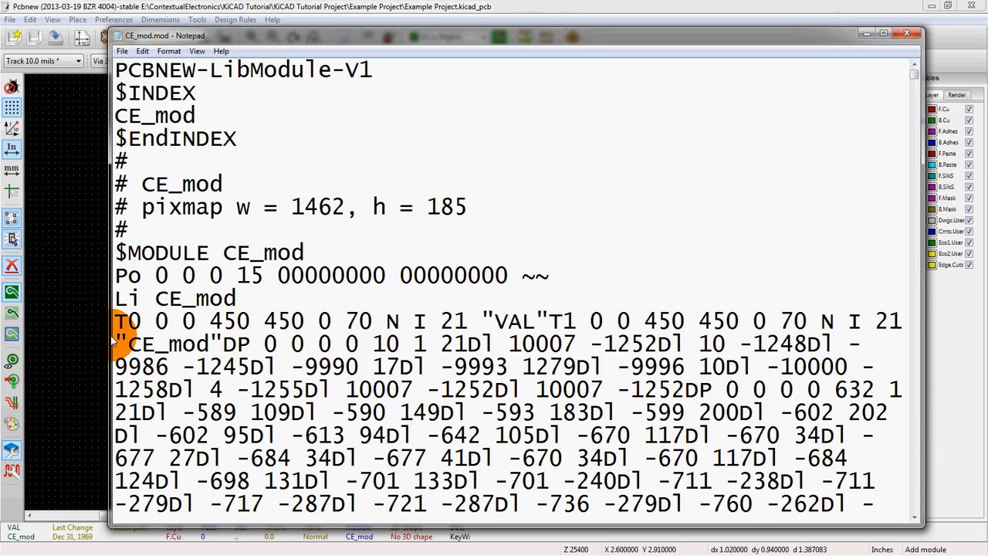
- In CE_mod.mod, delete the first DP polygon block between "CE_mod" and the second DP, then close the file
{"action": "left_click_drag", "start_coordinate": [119, 340], "coordinate": [226, 345]}
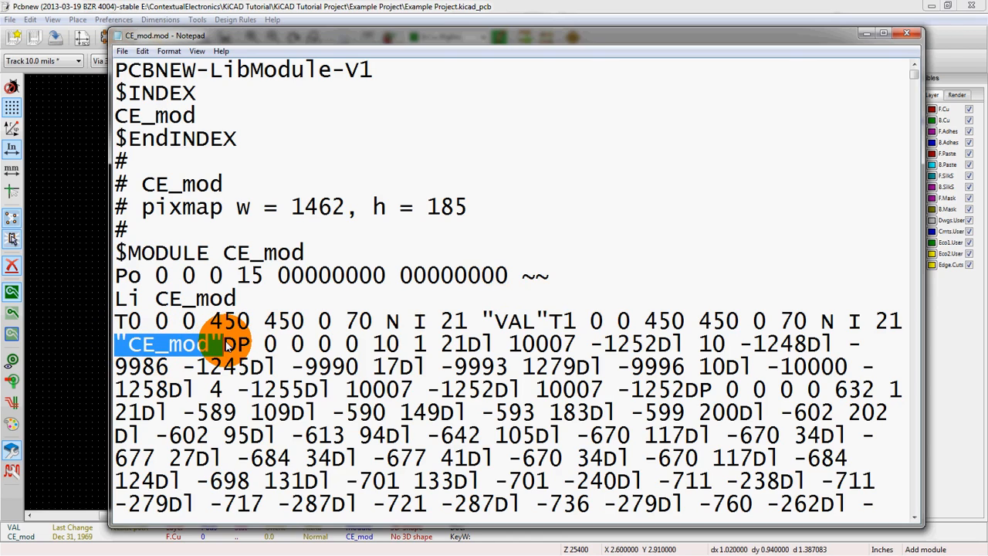
{"action": "left_click", "coordinate": [226, 346]}
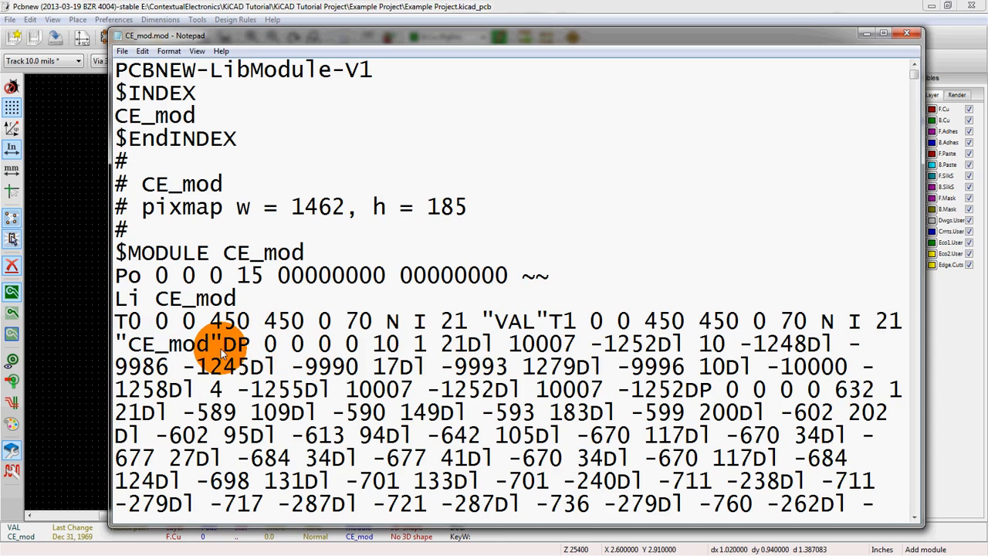
{"action": "left_click_drag", "start_coordinate": [225, 349], "coordinate": [250, 348]}
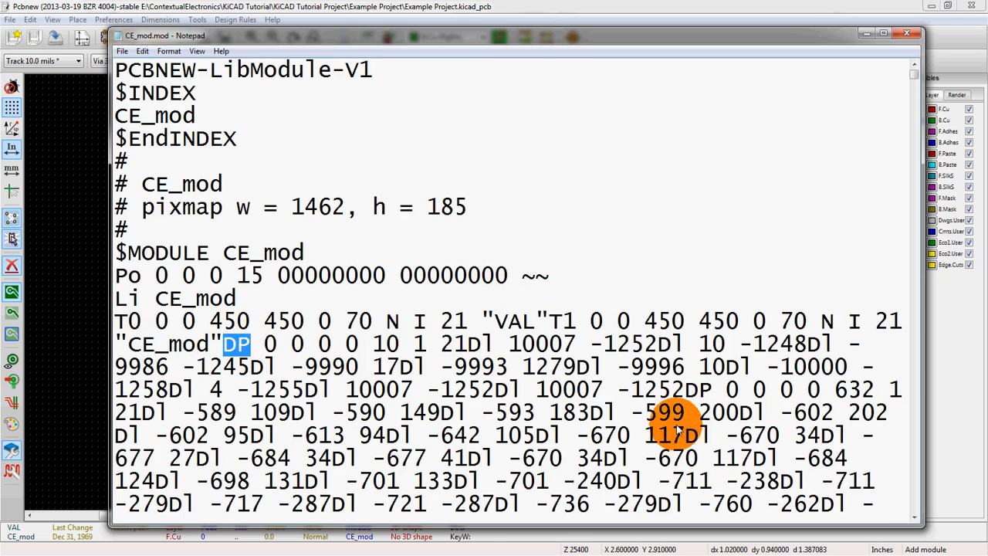
{"action": "left_click_drag", "start_coordinate": [686, 390], "coordinate": [712, 390]}
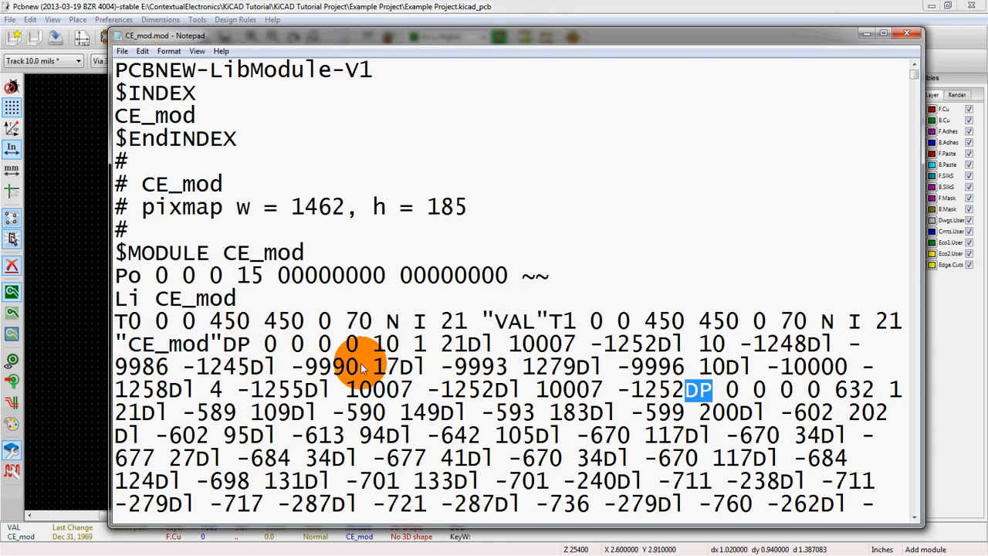
{"action": "left_click_drag", "start_coordinate": [223, 346], "coordinate": [685, 392]}
{"action": "left_click", "coordinate": [253, 13]}
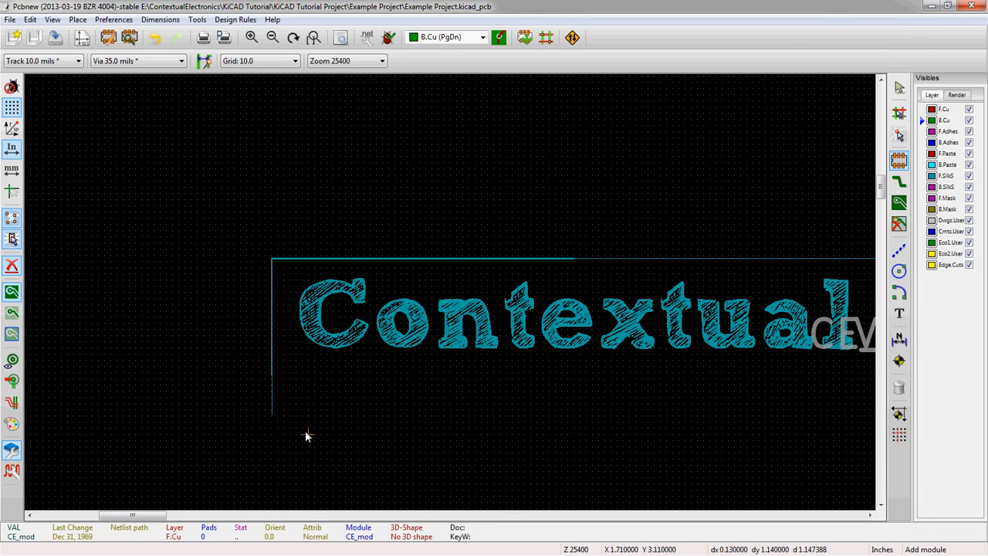
{"action": "key", "text": "alt+Tab"}
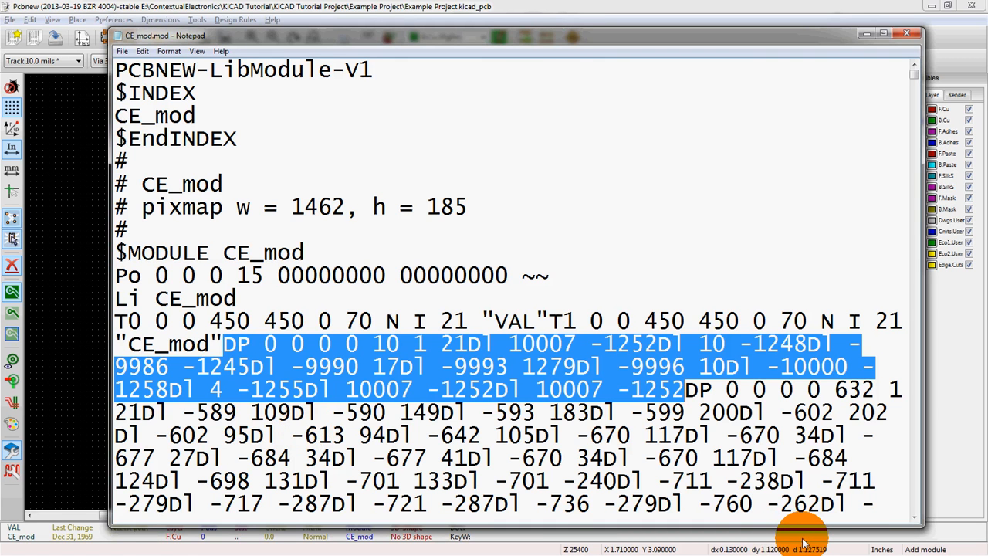
{"action": "key", "text": "Delete"}
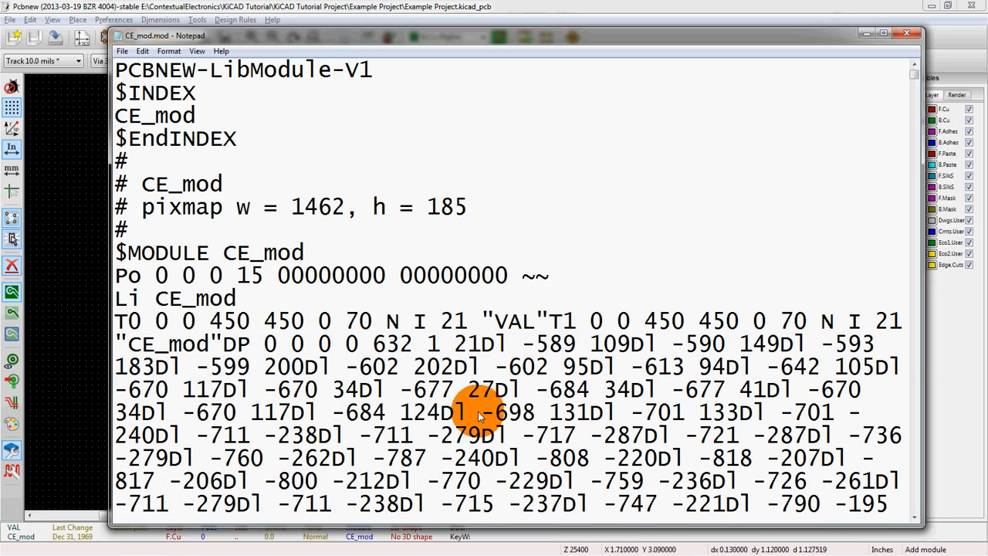
{"action": "key", "text": "ctrl+Home"}
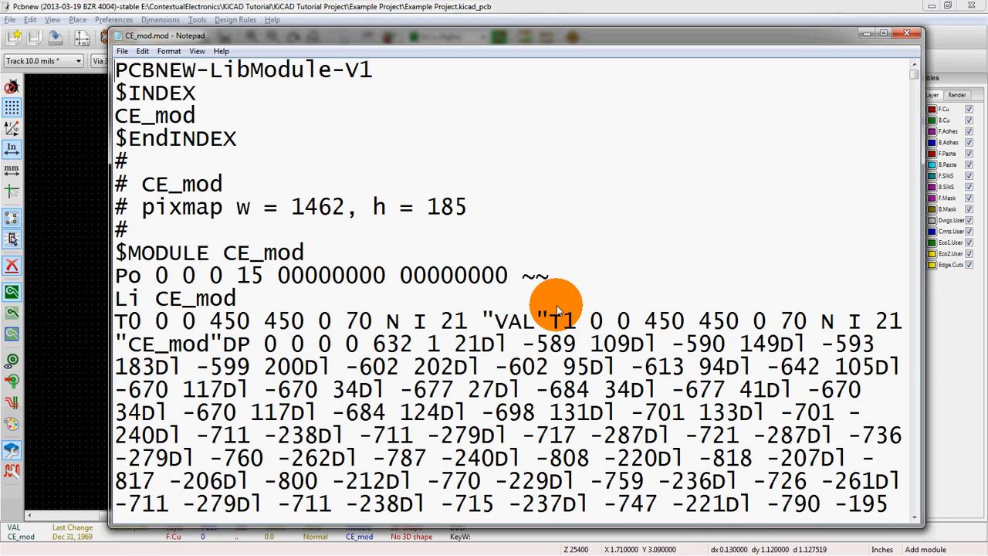
{"action": "left_click", "coordinate": [907, 35]}
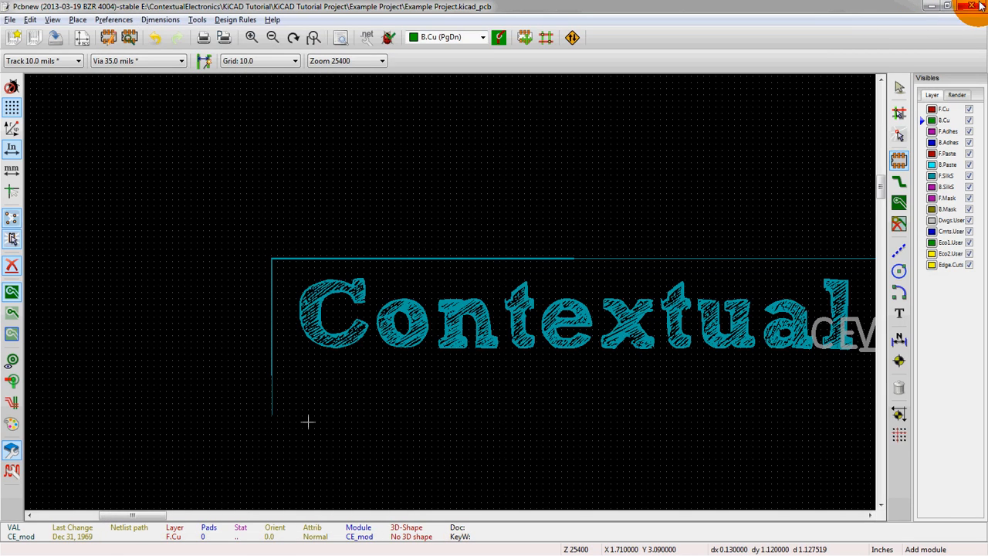
- Close Pcbnew without saving the board and reopen it from the project manager
{"action": "left_click", "coordinate": [979, 6]}
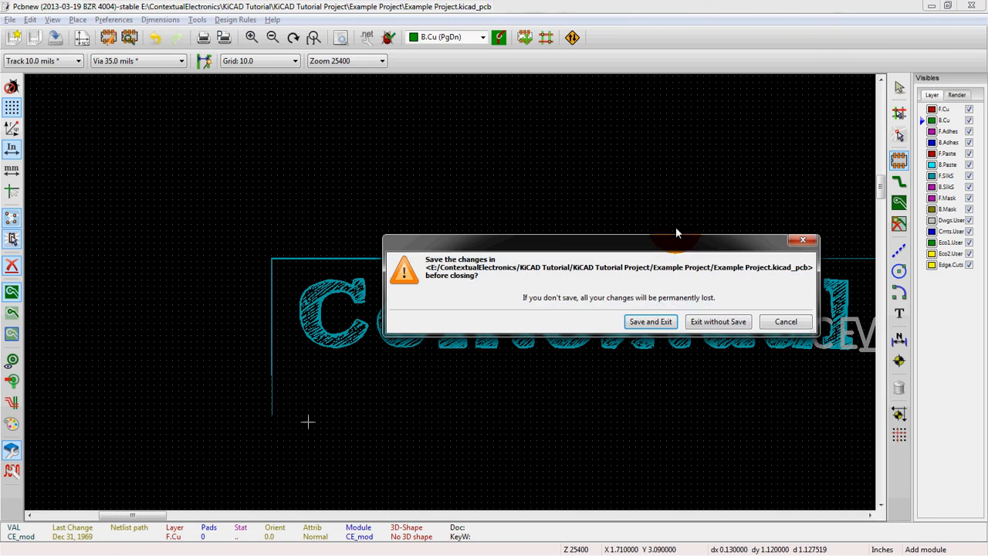
{"action": "left_click", "coordinate": [698, 321]}
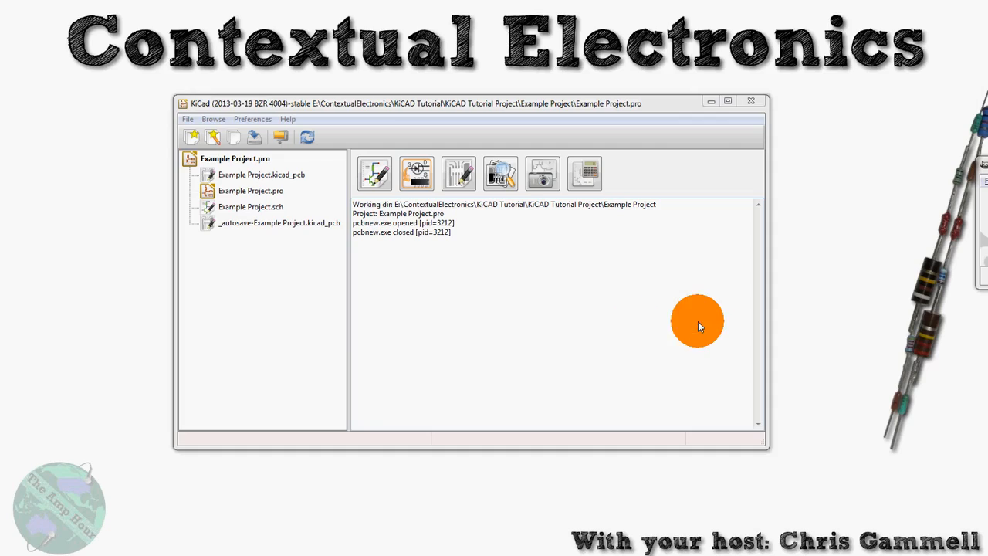
{"action": "left_click", "coordinate": [459, 179]}
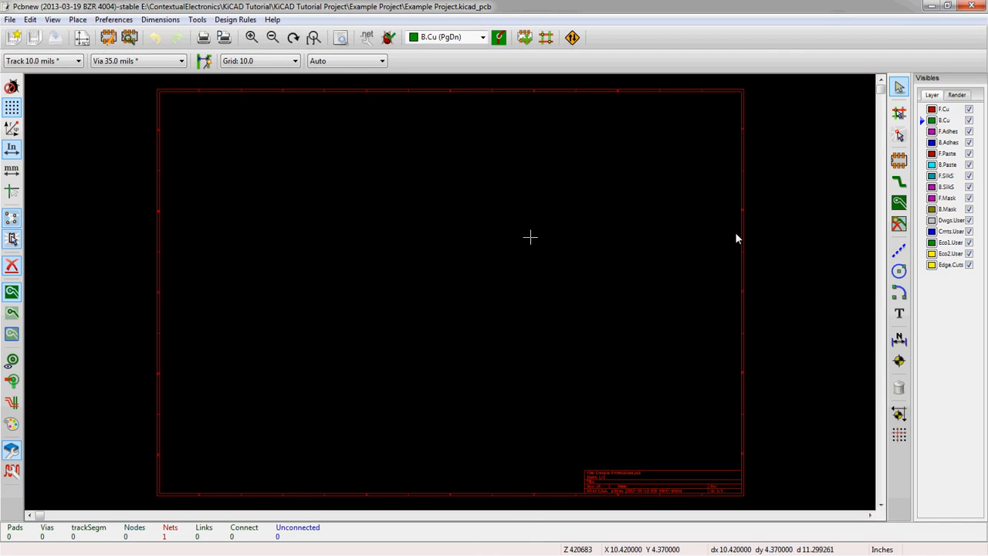
- Add the LOGO footprint from the full module list and place it near the board's upper left
{"action": "left_click", "coordinate": [899, 160]}
{"action": "left_click", "coordinate": [379, 287]}
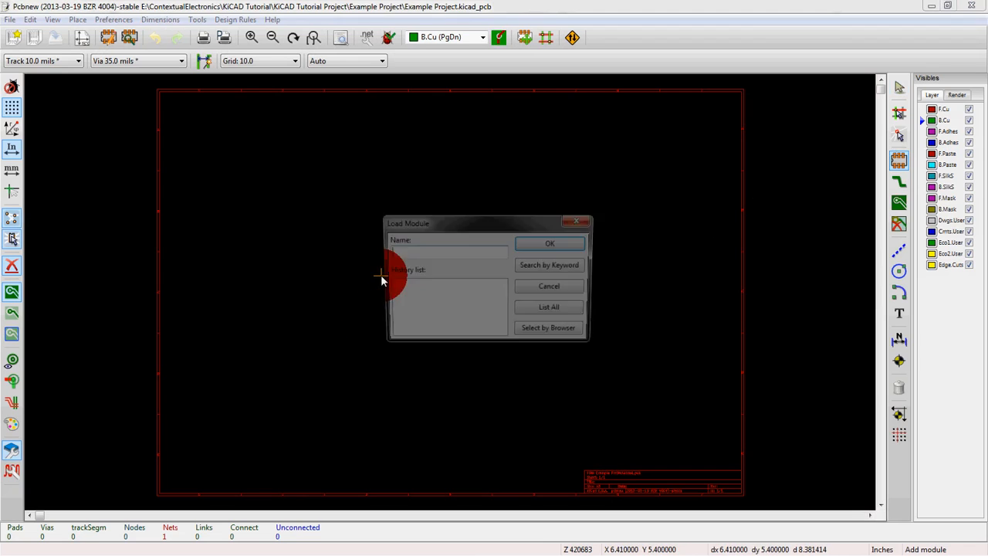
{"action": "left_click", "coordinate": [552, 311]}
{"action": "left_click", "coordinate": [465, 298]}
{"action": "key", "text": "o"}
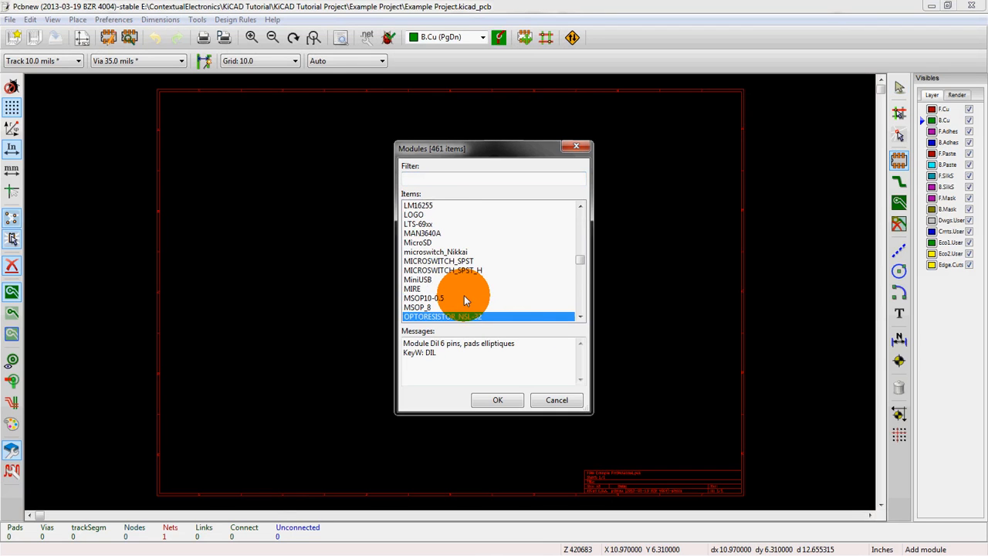
{"action": "key", "text": "l"}
{"action": "scroll", "coordinate": [432, 288], "scroll_direction": "down", "scroll_amount": 4}
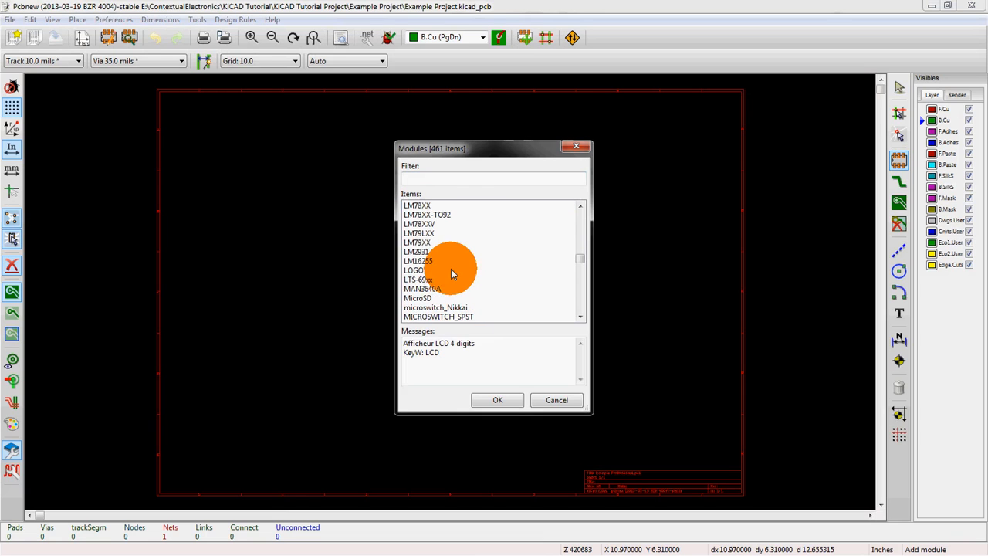
{"action": "left_click", "coordinate": [451, 271]}
{"action": "left_click", "coordinate": [497, 400]}
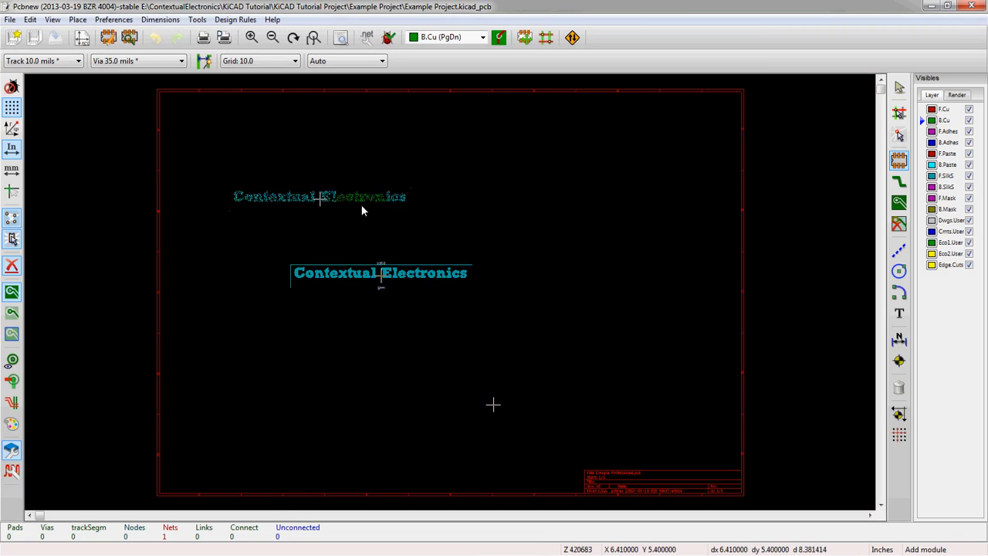
{"action": "left_click", "coordinate": [415, 209]}
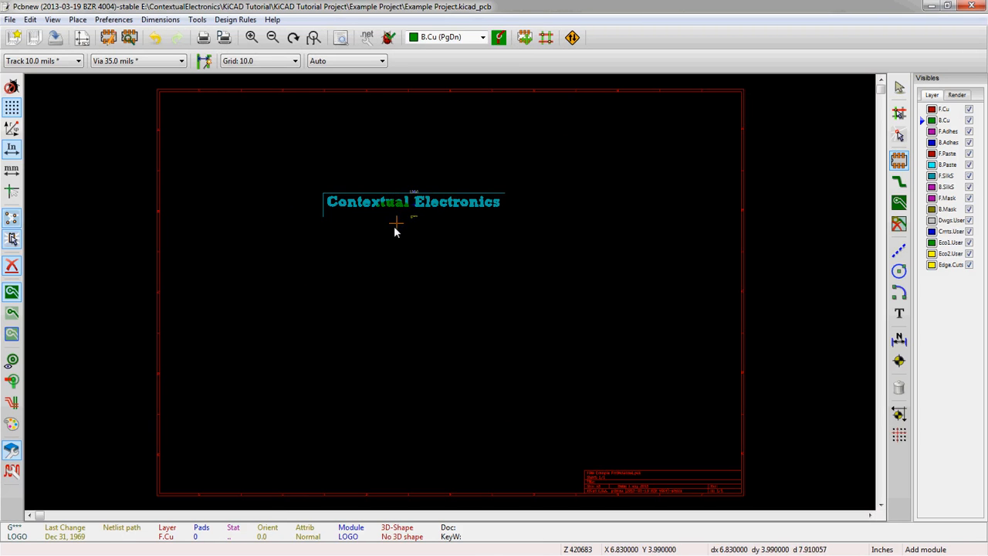
- Add the edited CE_mod footprint from the module list and place it just below the LOGO footprint
{"action": "left_click", "coordinate": [601, 328]}
{"action": "left_click", "coordinate": [553, 310]}
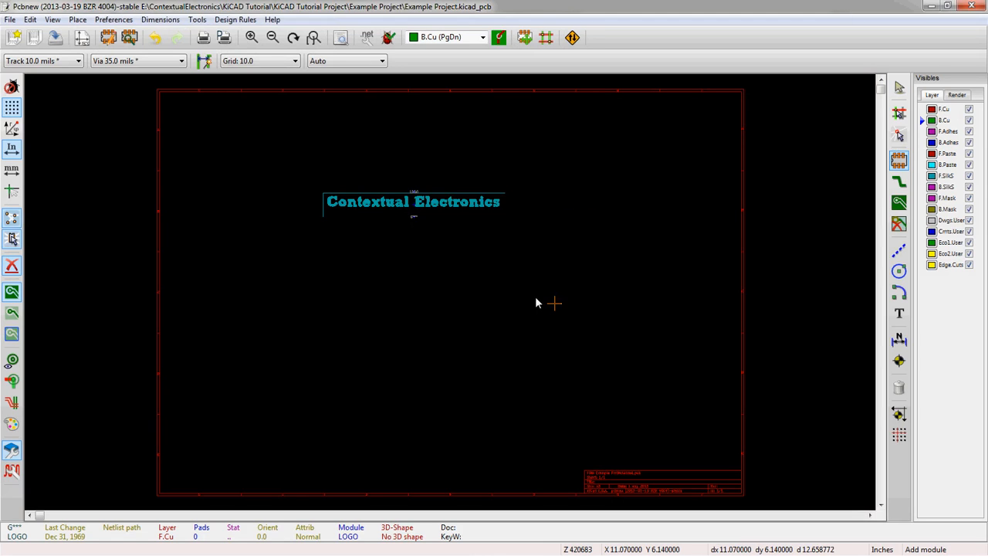
{"action": "left_click", "coordinate": [494, 298]}
{"action": "key", "text": "c"}
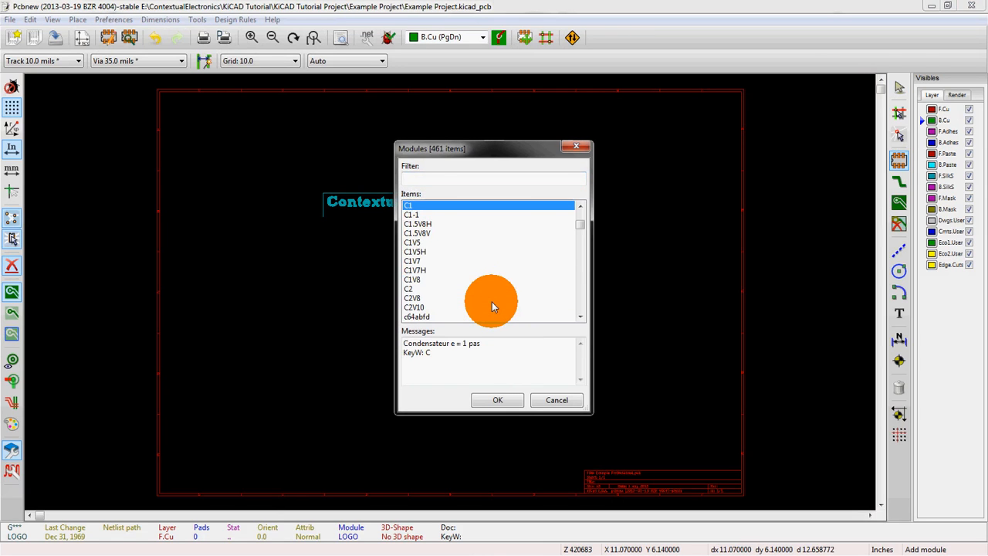
{"action": "scroll", "coordinate": [495, 293], "scroll_direction": "down", "scroll_amount": 1}
{"action": "scroll", "coordinate": [491, 283], "scroll_direction": "down", "scroll_amount": 3}
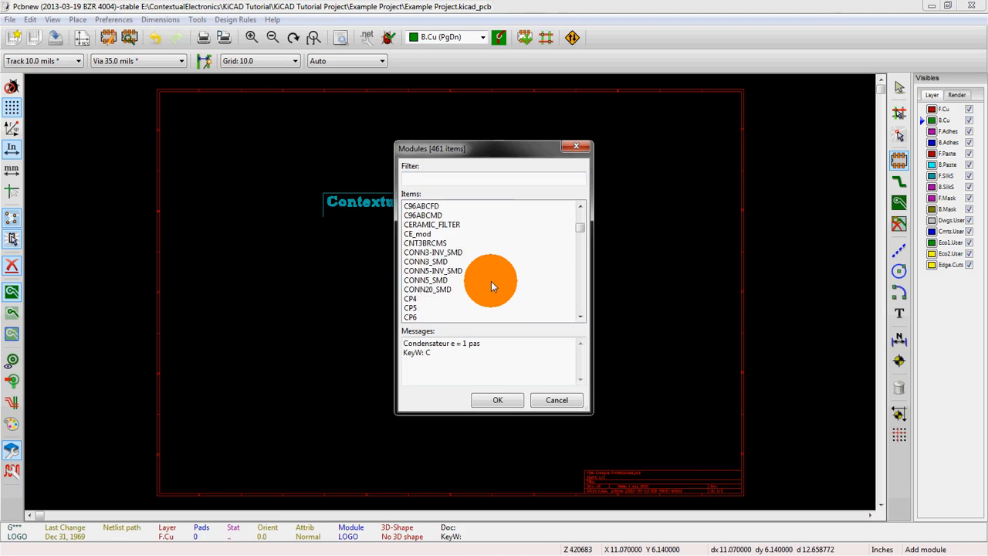
{"action": "left_click", "coordinate": [424, 239]}
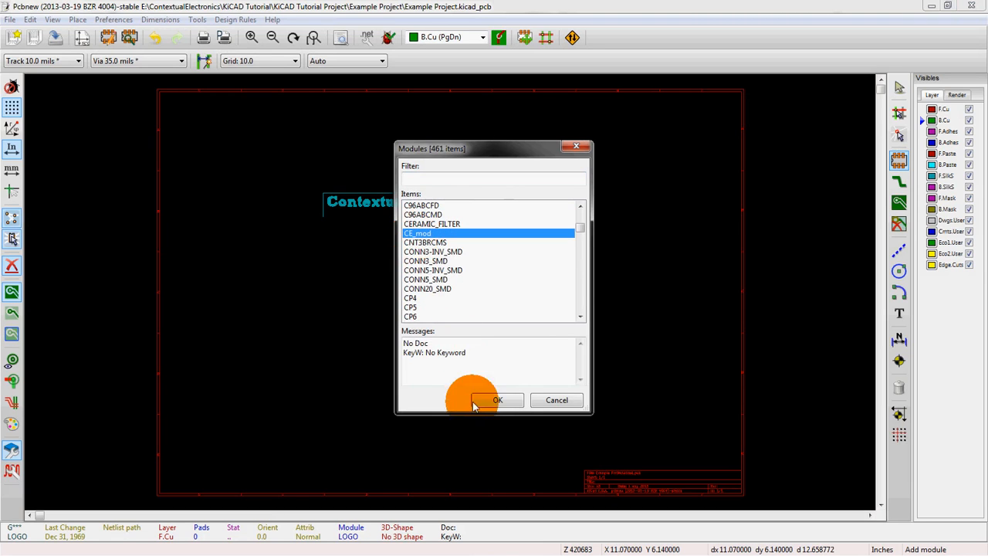
{"action": "left_click", "coordinate": [497, 400]}
{"action": "scroll", "coordinate": [364, 218], "scroll_direction": "up", "scroll_amount": 5}
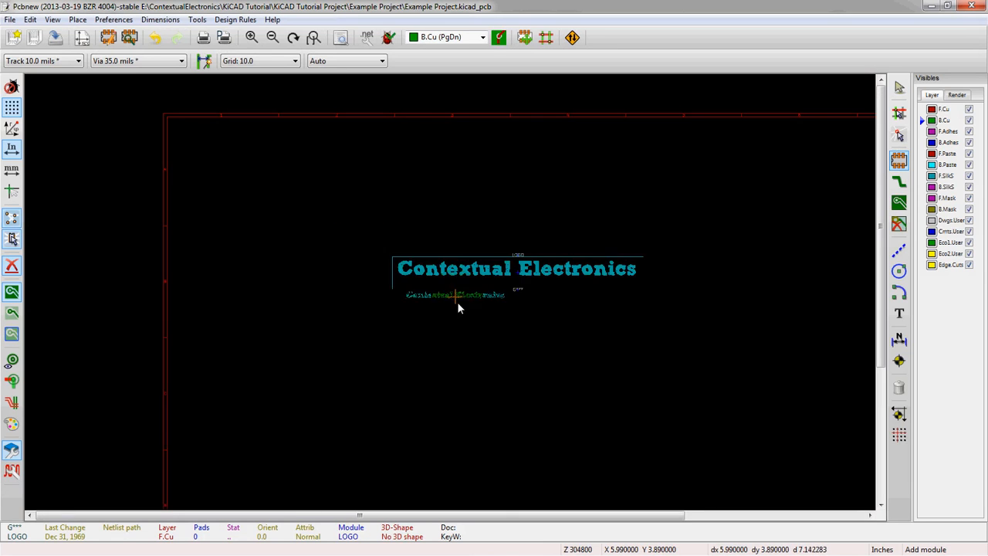
{"action": "left_click", "coordinate": [415, 323]}
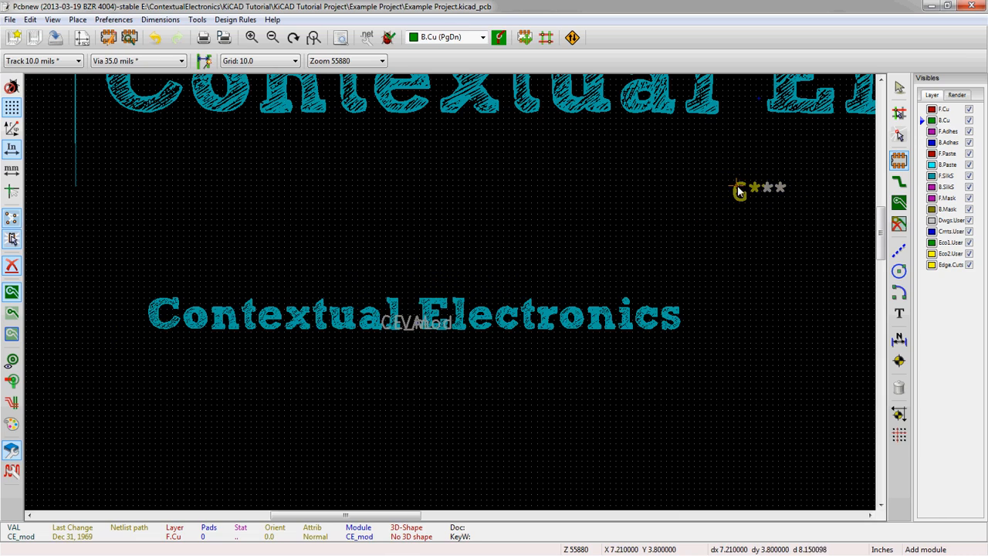
{"action": "scroll", "coordinate": [698, 329], "scroll_direction": "up", "scroll_amount": 1}
{"action": "scroll", "coordinate": [450, 291], "scroll_direction": "down", "scroll_amount": 2}
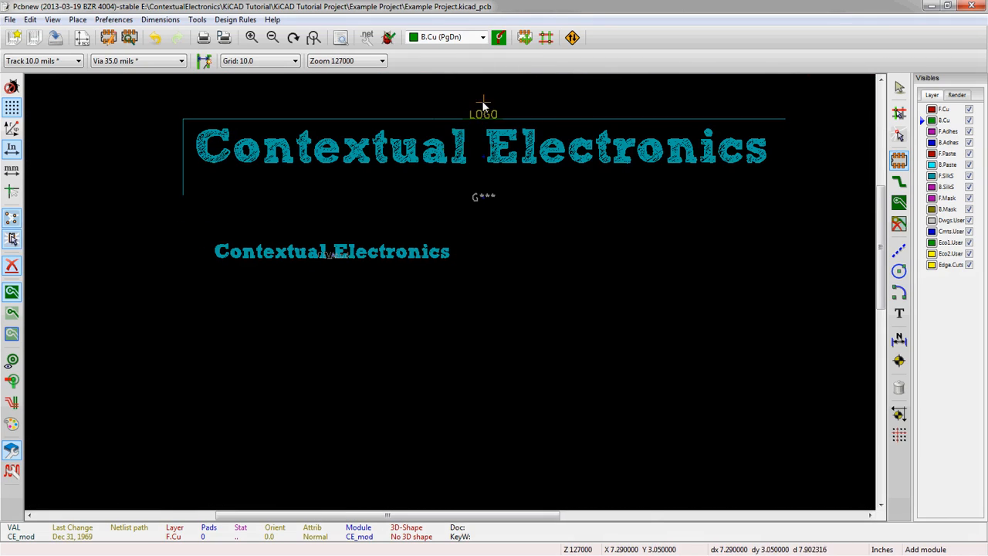
{"action": "scroll", "coordinate": [325, 273], "scroll_direction": "up", "scroll_amount": 3}
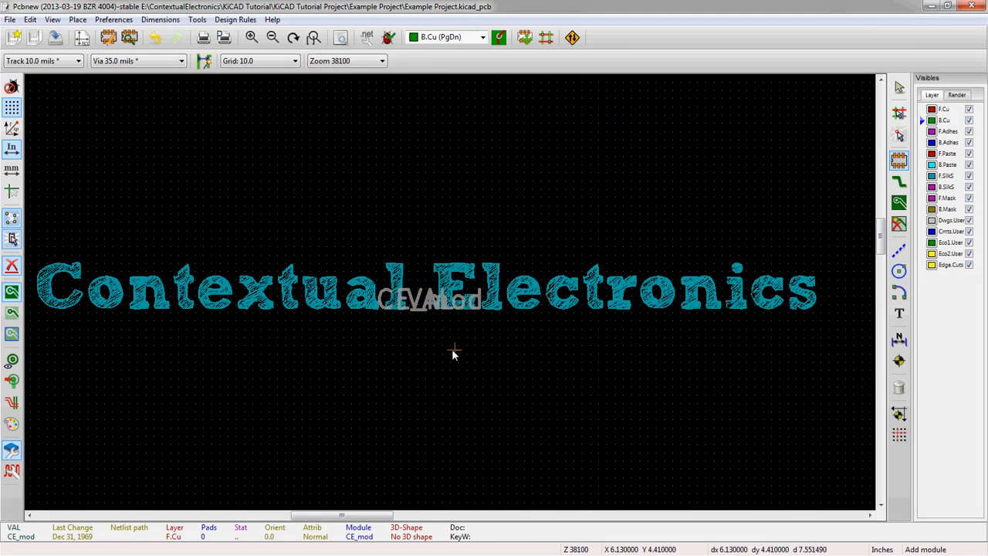
- Zoom and pan around the board to compare the placed CE_mod logo with the larger LOGO footprint
{"action": "scroll", "coordinate": [453, 353], "scroll_direction": "down", "scroll_amount": 2}
{"action": "scroll", "coordinate": [435, 280], "scroll_direction": "up", "scroll_amount": 2}
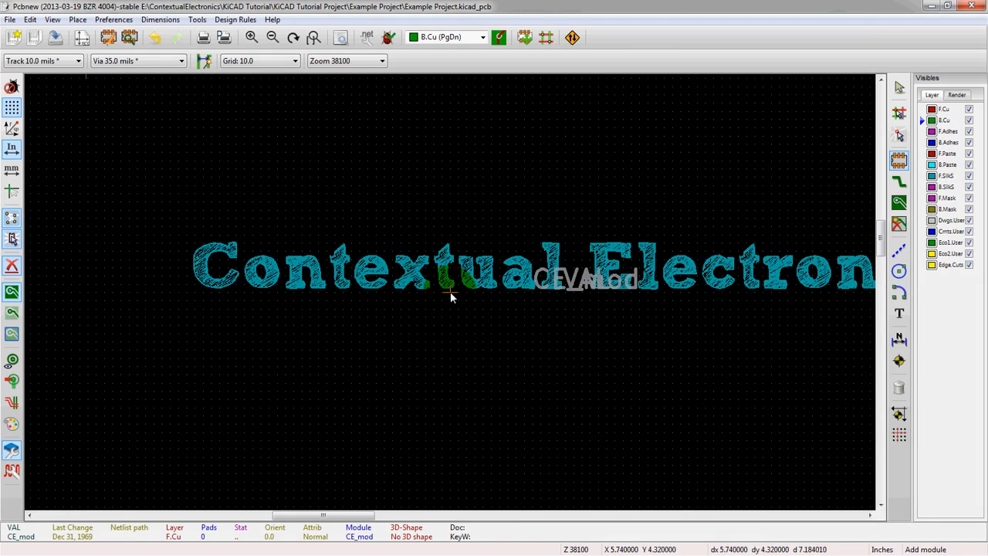
{"action": "scroll", "coordinate": [499, 309], "scroll_direction": "down", "scroll_amount": 2}
{"action": "scroll", "coordinate": [569, 294], "scroll_direction": "up", "scroll_amount": 1}
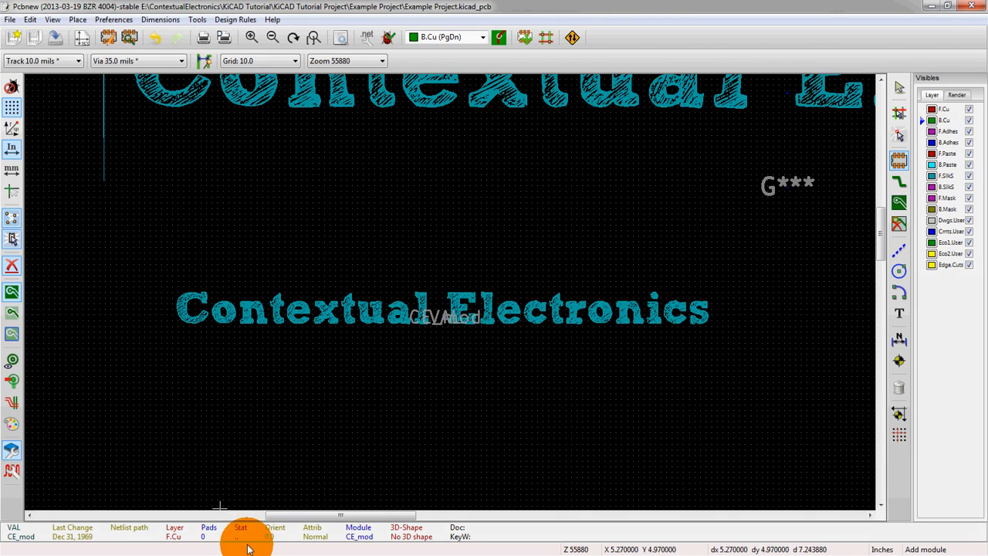
{"action": "scroll", "coordinate": [419, 224], "scroll_direction": "down", "scroll_amount": 1}
{"action": "scroll", "coordinate": [423, 135], "scroll_direction": "down", "scroll_amount": 1}
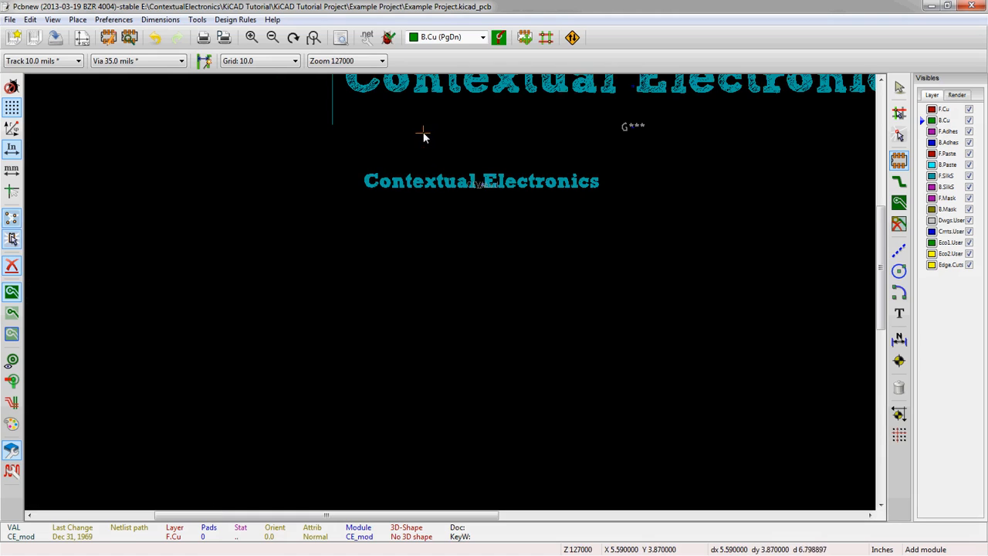
{"action": "left_click_drag", "start_coordinate": [878, 230], "coordinate": [883, 184]}
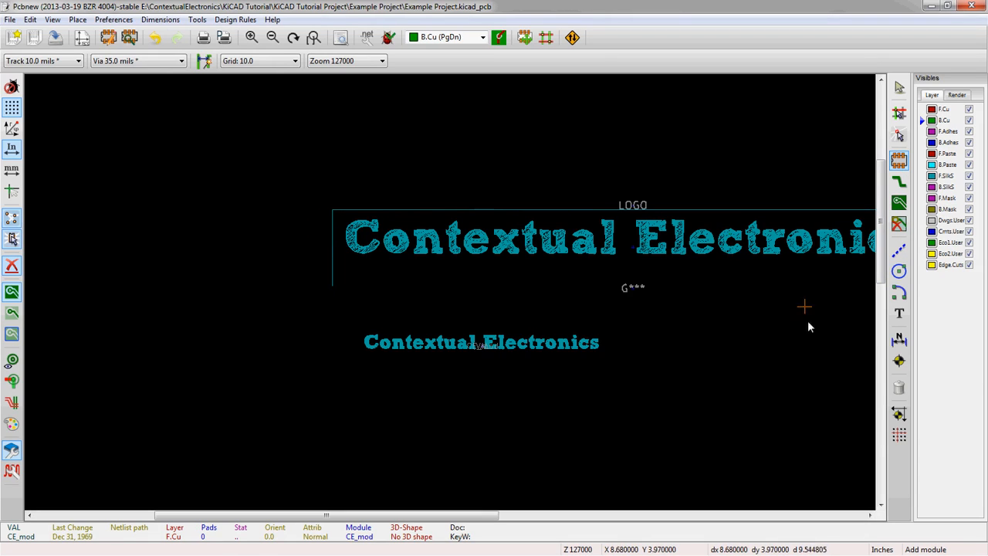
{"action": "left_click", "coordinate": [867, 389]}
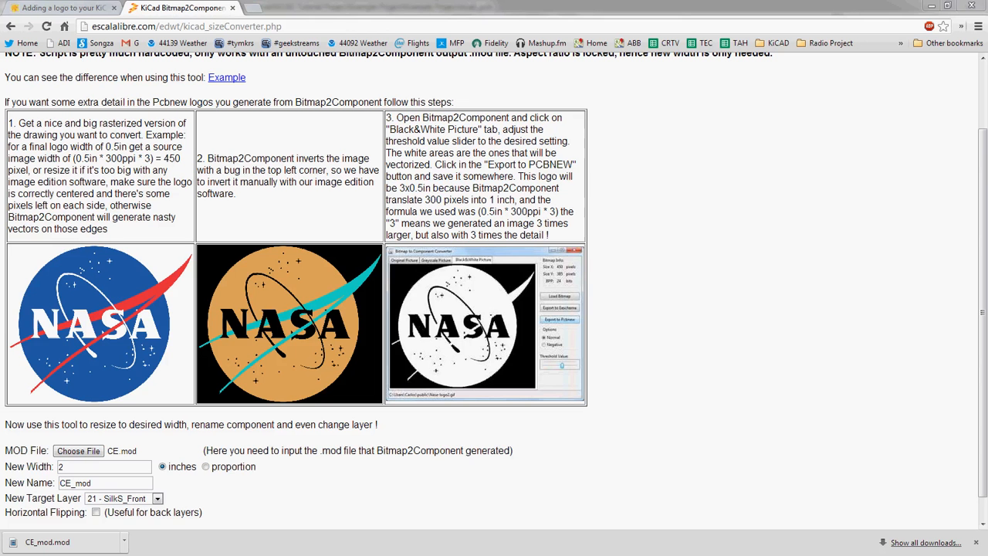
- Switch to the browser's "Adding a logo to your KiCad PCB" tutorial, scroll through its steps, then minimize the browser
{"action": "left_click", "coordinate": [106, 8]}
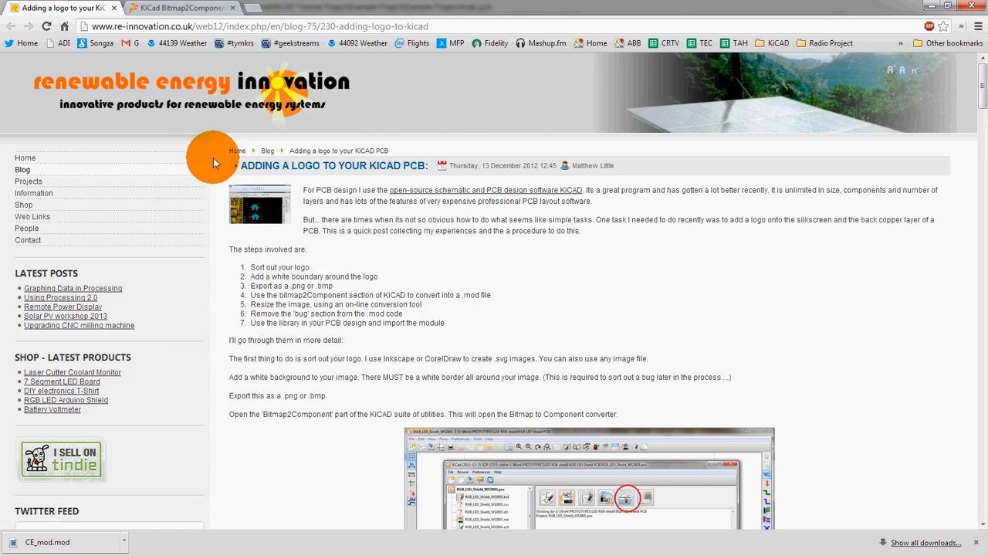
{"action": "scroll", "coordinate": [814, 289], "scroll_direction": "down", "scroll_amount": 5}
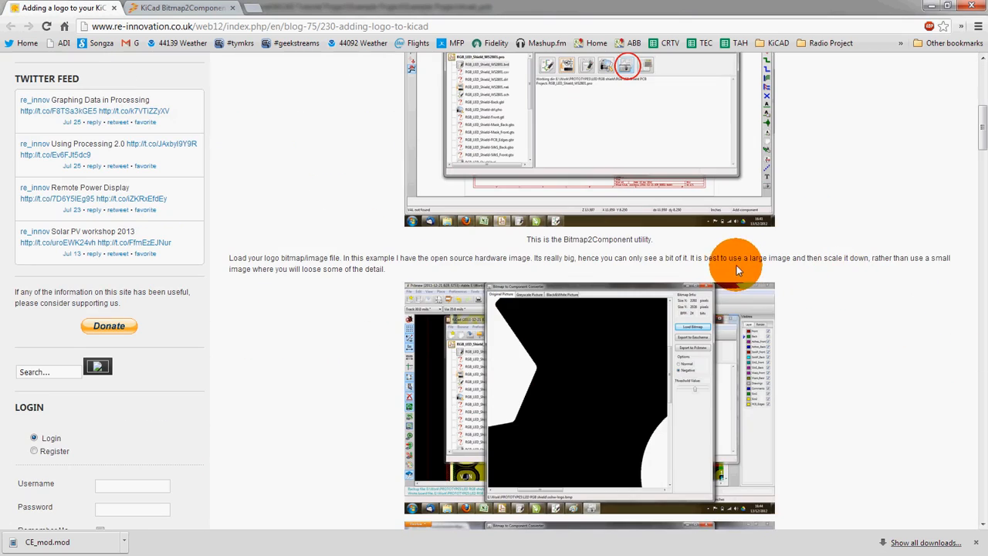
{"action": "scroll", "coordinate": [723, 267], "scroll_direction": "down", "scroll_amount": 5}
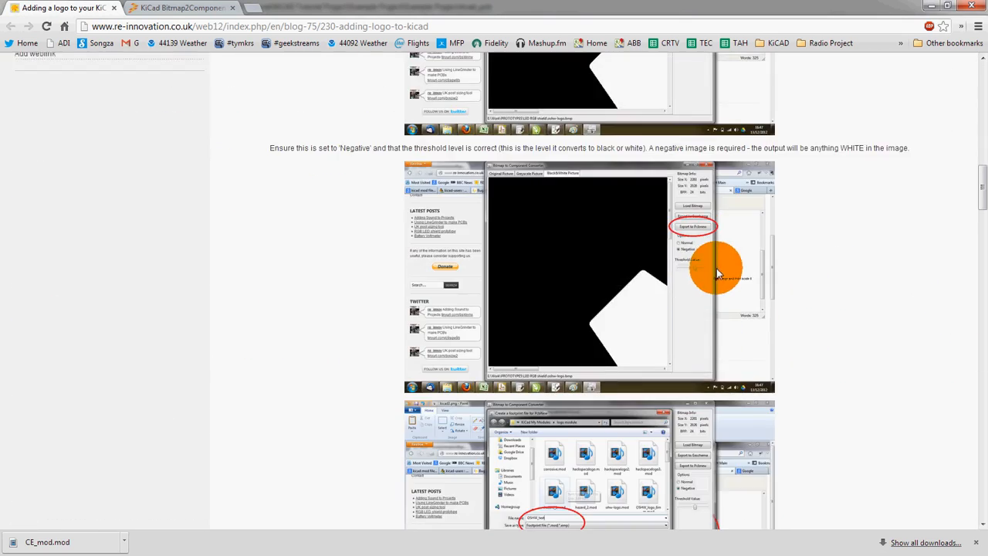
{"action": "scroll", "coordinate": [718, 271], "scroll_direction": "down", "scroll_amount": 3}
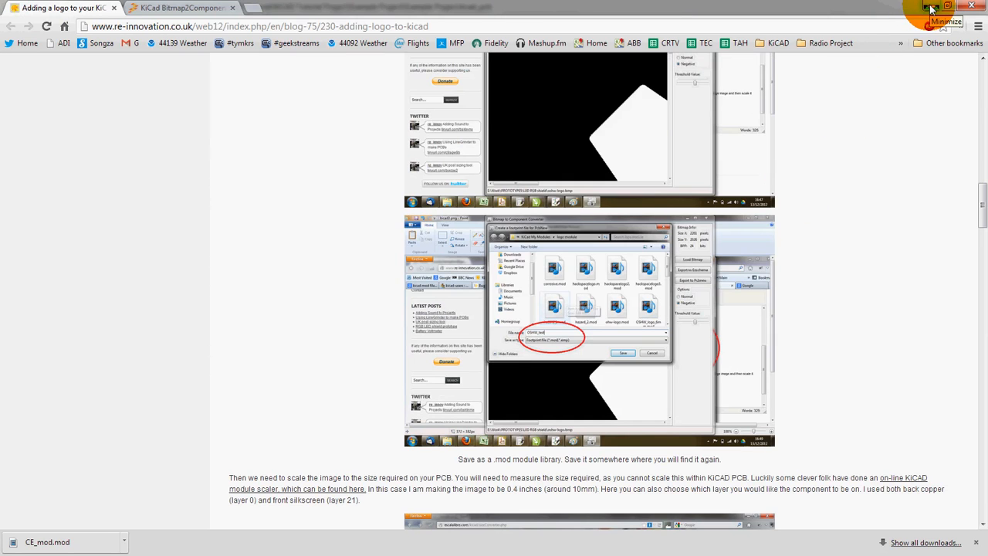
{"action": "left_click", "coordinate": [932, 8]}
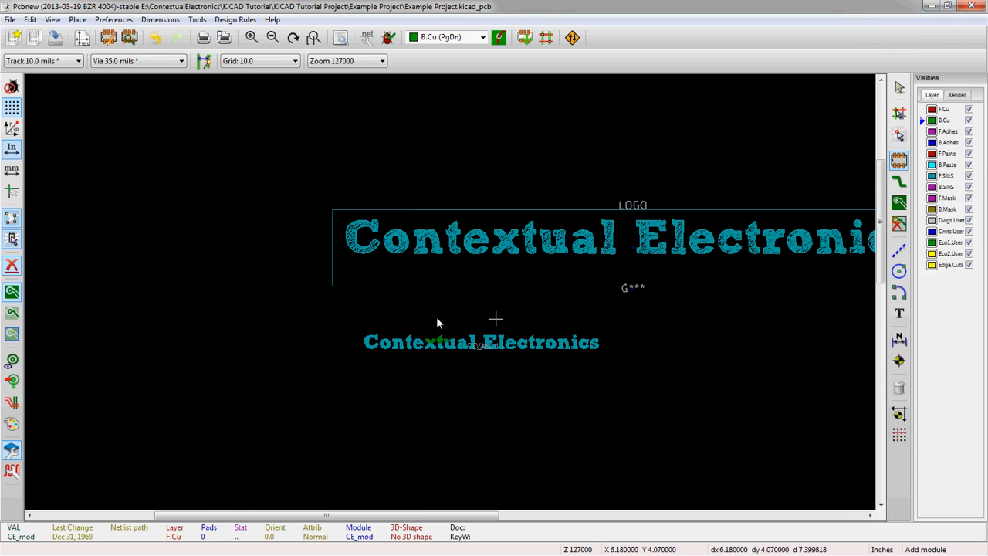
- Hide and re-show the F.SilkS layer to check which layer the CE_mod logo is on
{"action": "scroll", "coordinate": [486, 343], "scroll_direction": "up", "scroll_amount": 4}
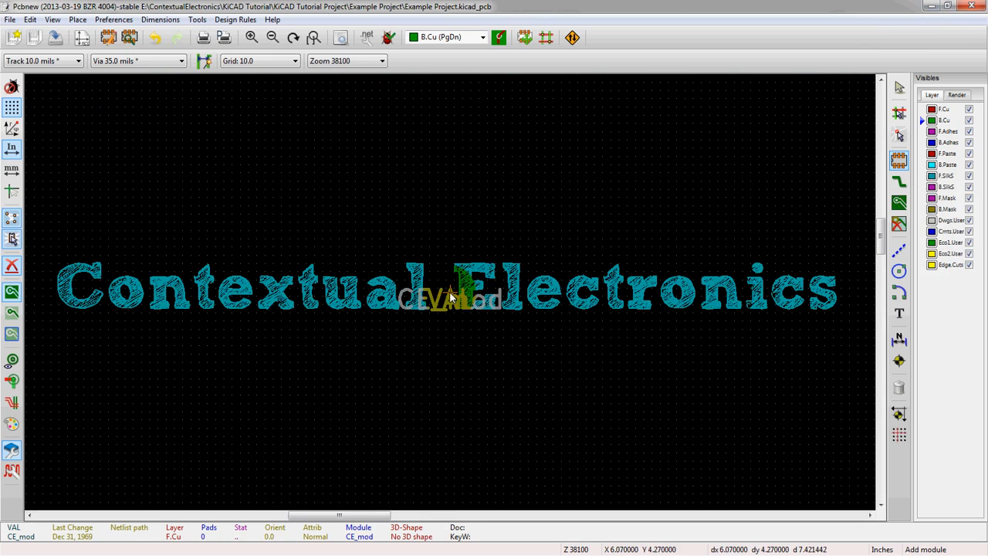
{"action": "scroll", "coordinate": [452, 297], "scroll_direction": "down", "scroll_amount": 1}
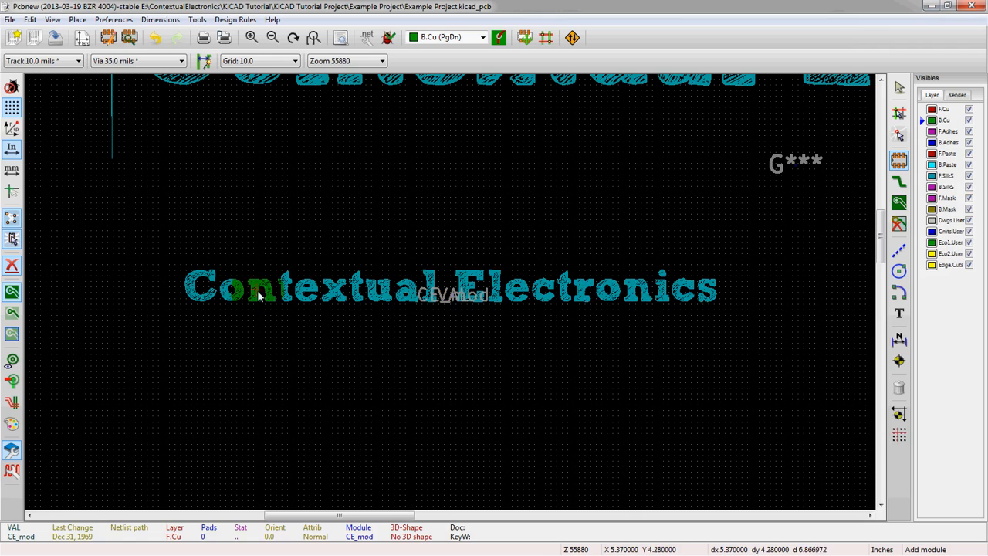
{"action": "left_click", "coordinate": [970, 177]}
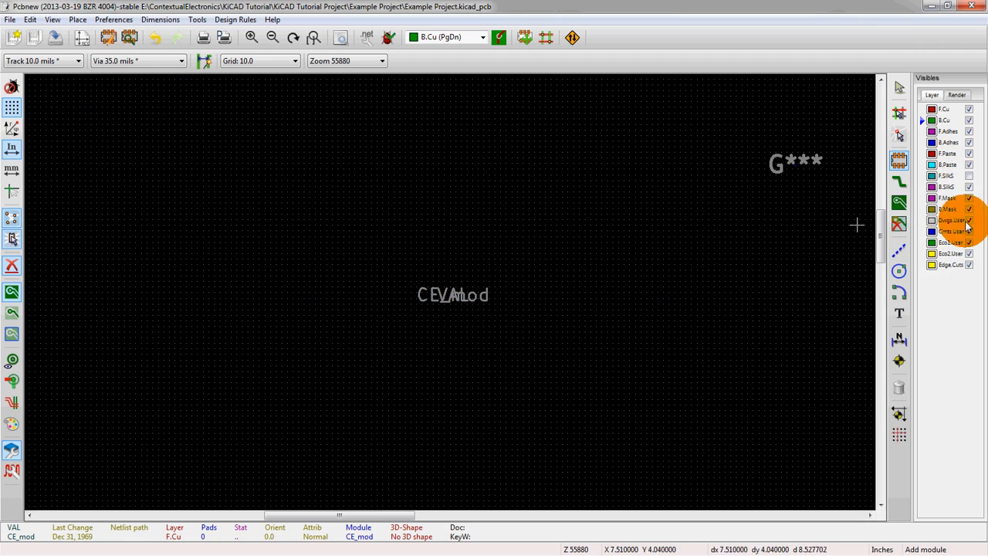
{"action": "left_click", "coordinate": [970, 176]}
- Zoom closely into the CE_mod logo lettering to examine its detail, then zoom back out to both logos
{"action": "scroll", "coordinate": [450, 291], "scroll_direction": "down", "scroll_amount": 4}
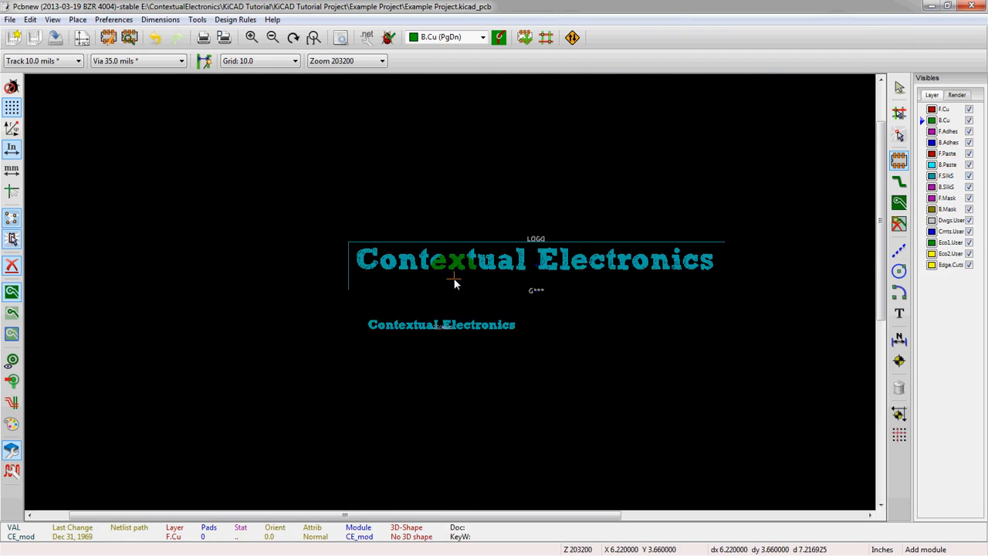
{"action": "scroll", "coordinate": [451, 291], "scroll_direction": "up", "scroll_amount": 4}
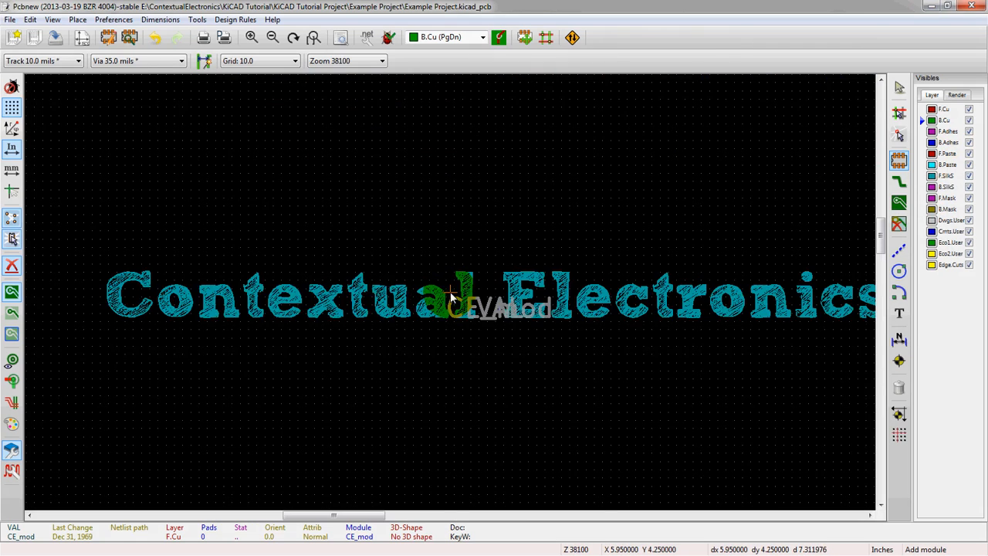
{"action": "scroll", "coordinate": [452, 298], "scroll_direction": "up", "scroll_amount": 2}
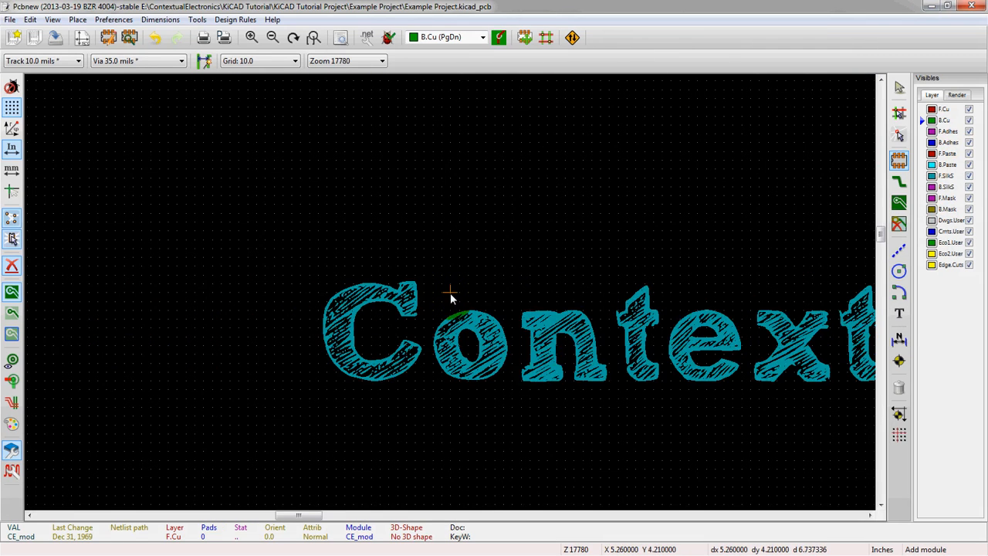
{"action": "scroll", "coordinate": [451, 297], "scroll_direction": "up", "scroll_amount": 1}
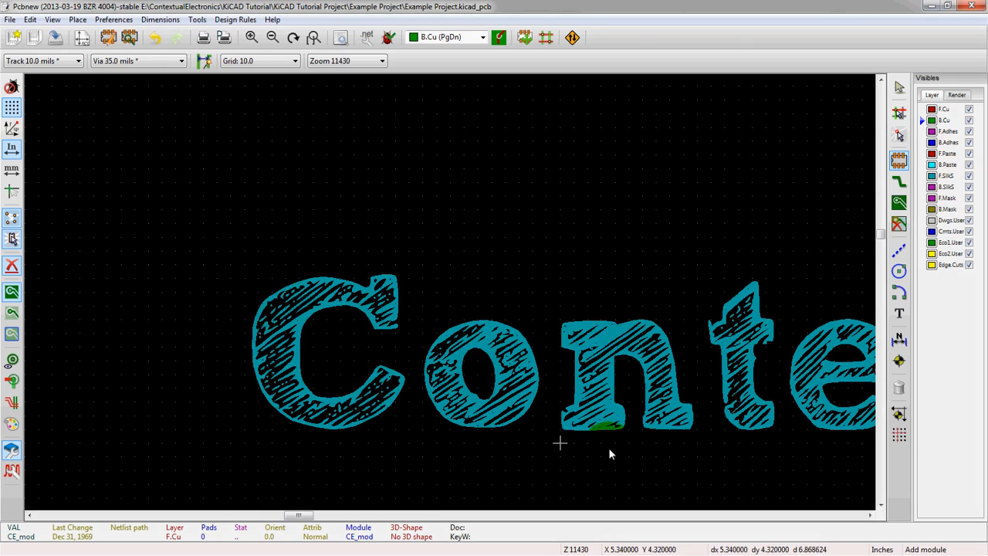
{"action": "scroll", "coordinate": [451, 291], "scroll_direction": "down", "scroll_amount": 4}
{"action": "scroll", "coordinate": [438, 291], "scroll_direction": "down", "scroll_amount": 1}
{"action": "scroll", "coordinate": [558, 276], "scroll_direction": "up", "scroll_amount": 1}
{"action": "scroll", "coordinate": [445, 297], "scroll_direction": "down", "scroll_amount": 1}
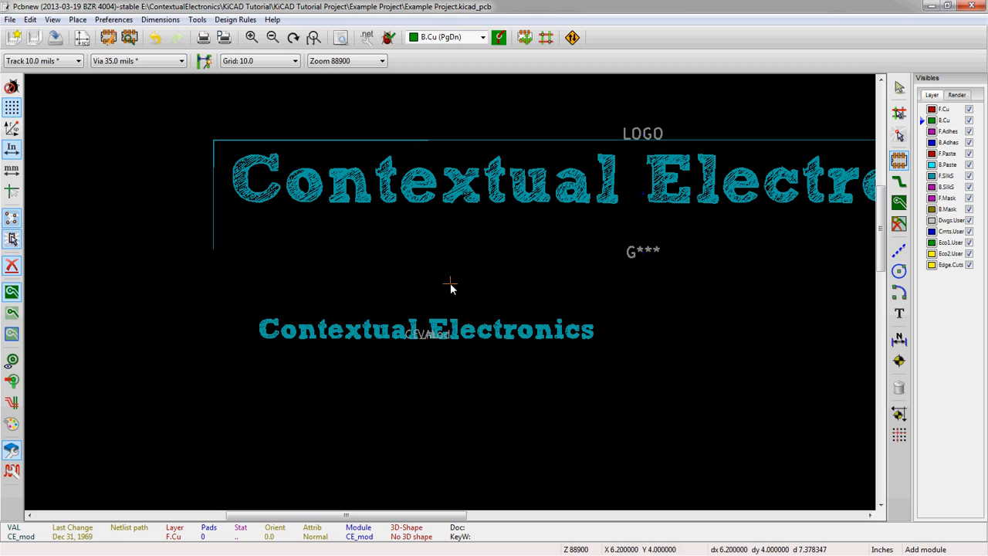